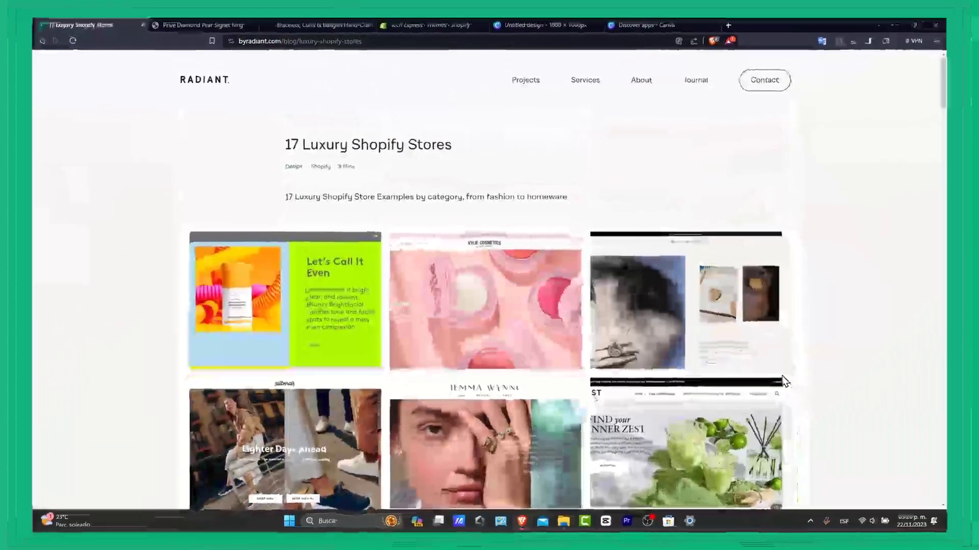
# - View Jemma Wynne's Prive Diamond Pear Signet Ring, then browse Alighieri's bracelets collection
pyautogui.scroll(-6, 802, 388)
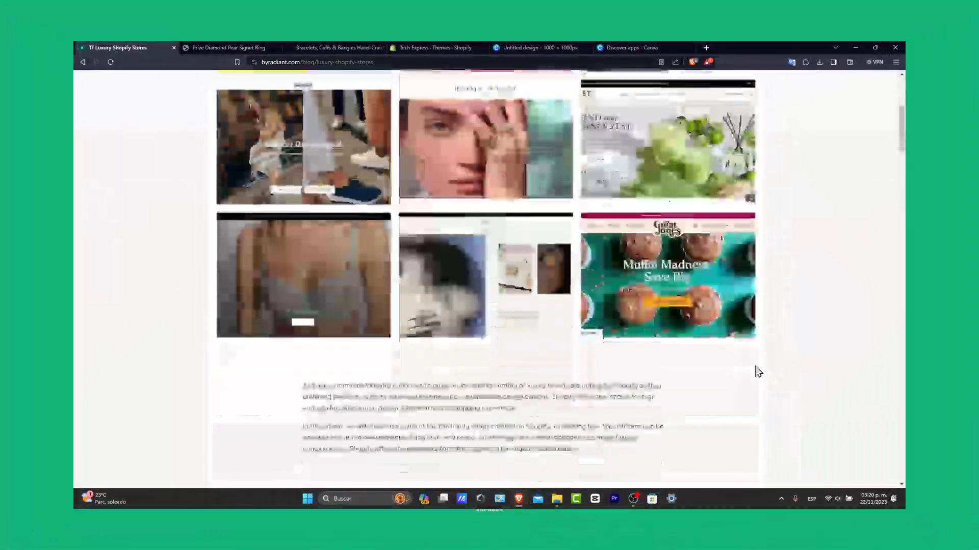
pyautogui.scroll(3, 758, 372)
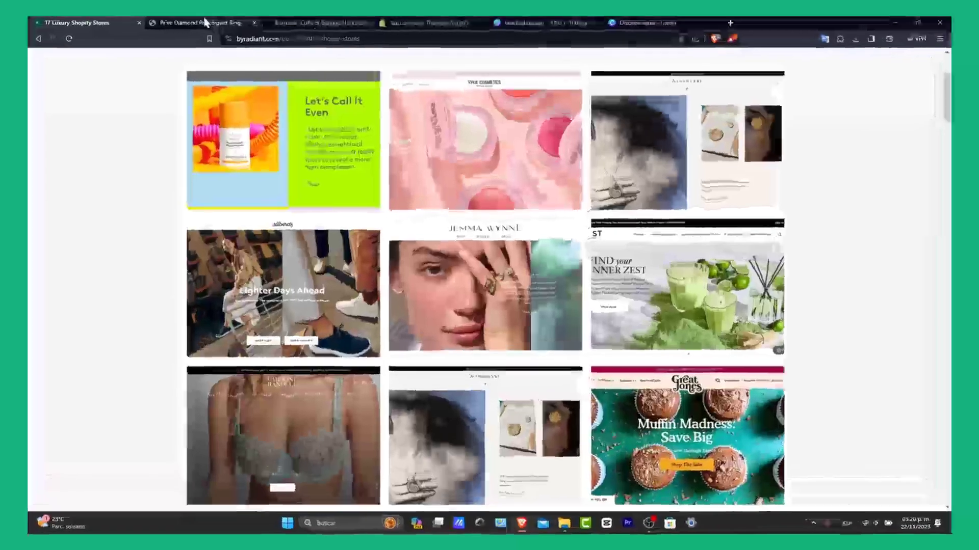
pyautogui.click(228, 48)
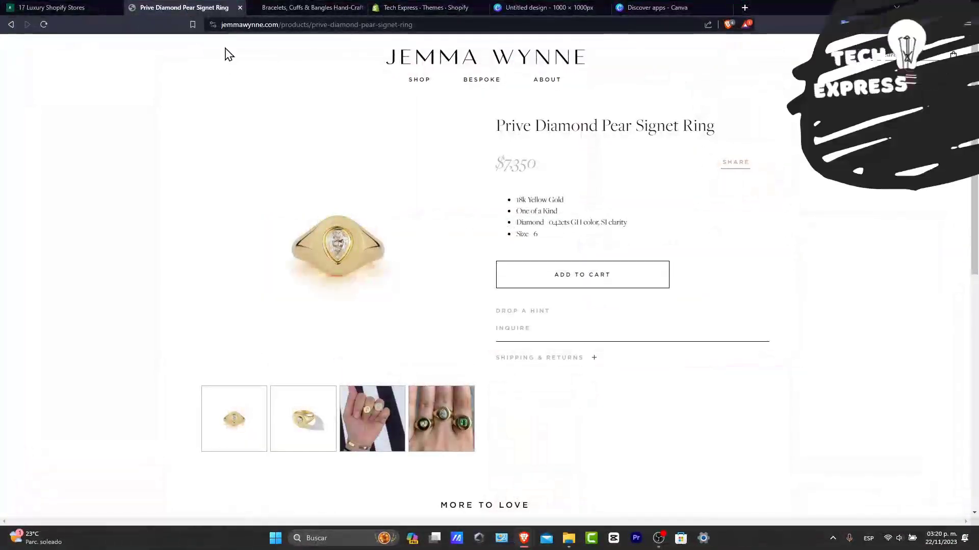
pyautogui.click(305, 7)
pyautogui.moveTo(756, 390)
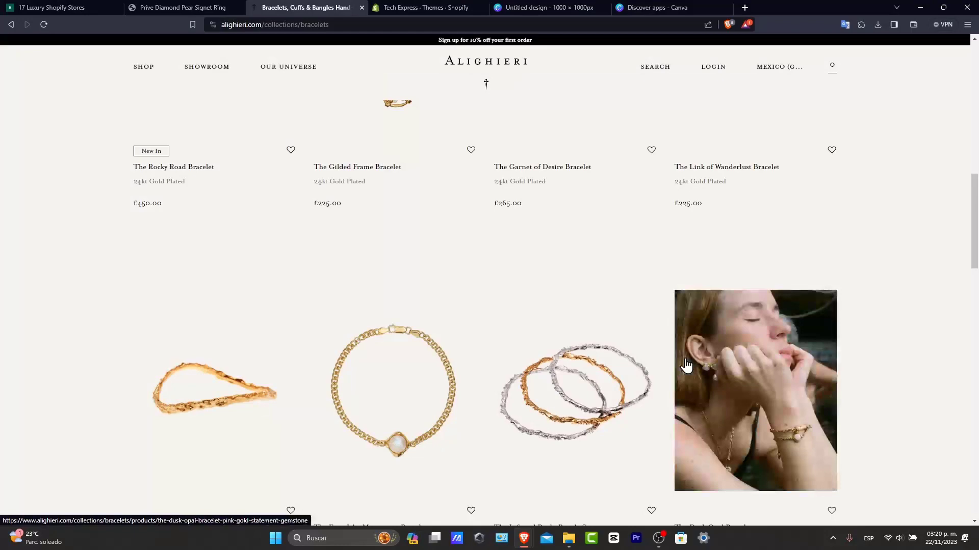
pyautogui.scroll(6, 686, 366)
pyautogui.scroll(3, 685, 365)
pyautogui.scroll(3, 685, 366)
pyautogui.scroll(-5, 685, 366)
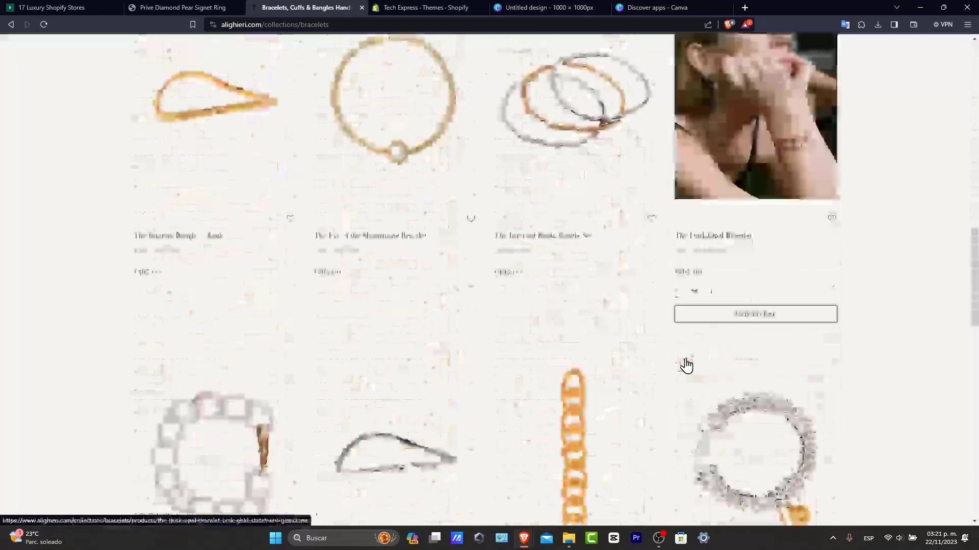
pyautogui.scroll(-5, 686, 365)
pyautogui.scroll(-5, 685, 366)
pyautogui.scroll(-5, 686, 366)
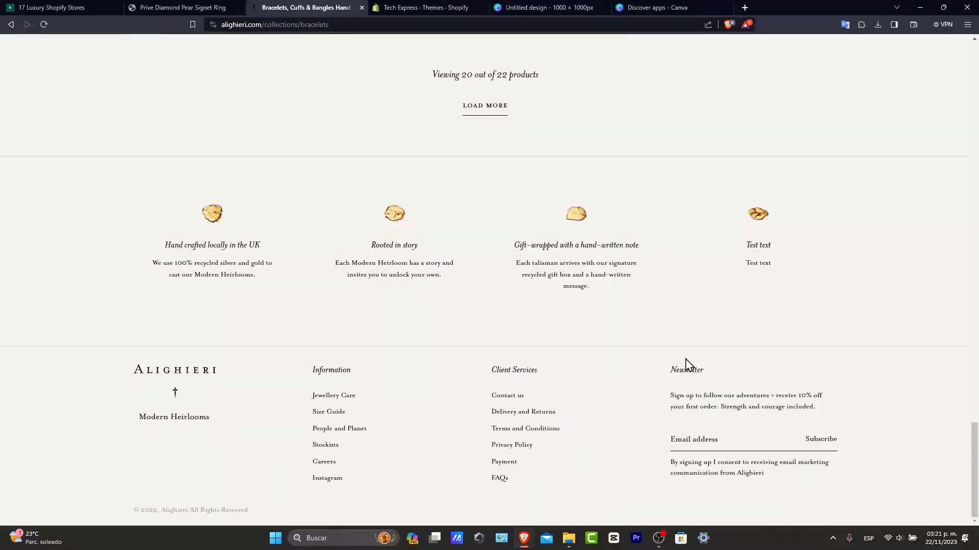
# - Revisit the Jemma Wynne ring and the Shopify themes admin, then return to Alighieri bracelets
pyautogui.click(213, 7)
pyautogui.click(466, 8)
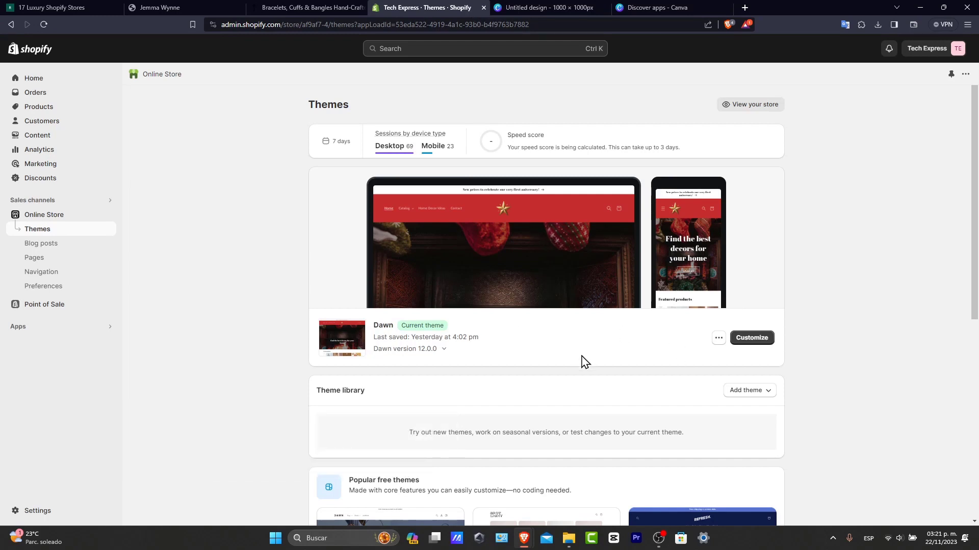
pyautogui.click(275, 8)
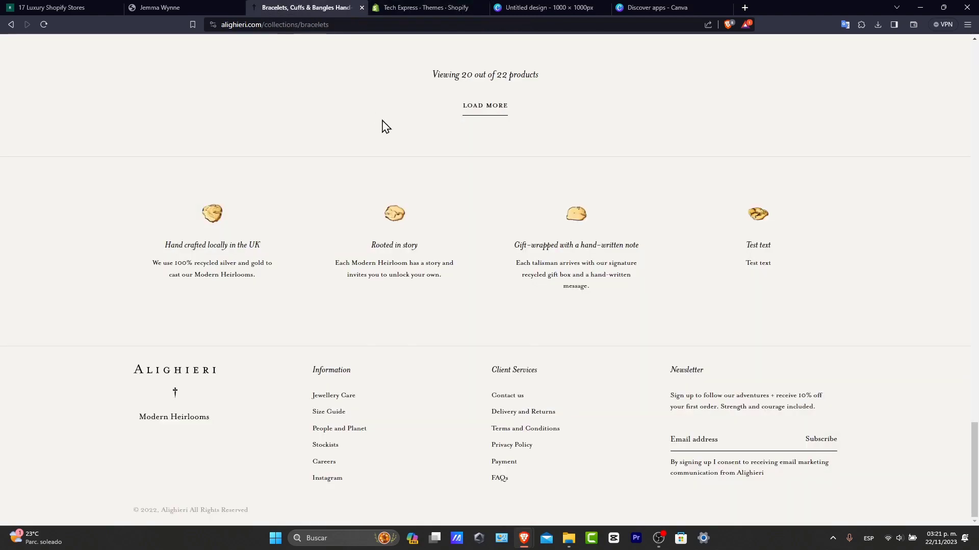
pyautogui.scroll(7, 483, 238)
pyautogui.scroll(5, 483, 238)
pyautogui.scroll(5, 483, 238)
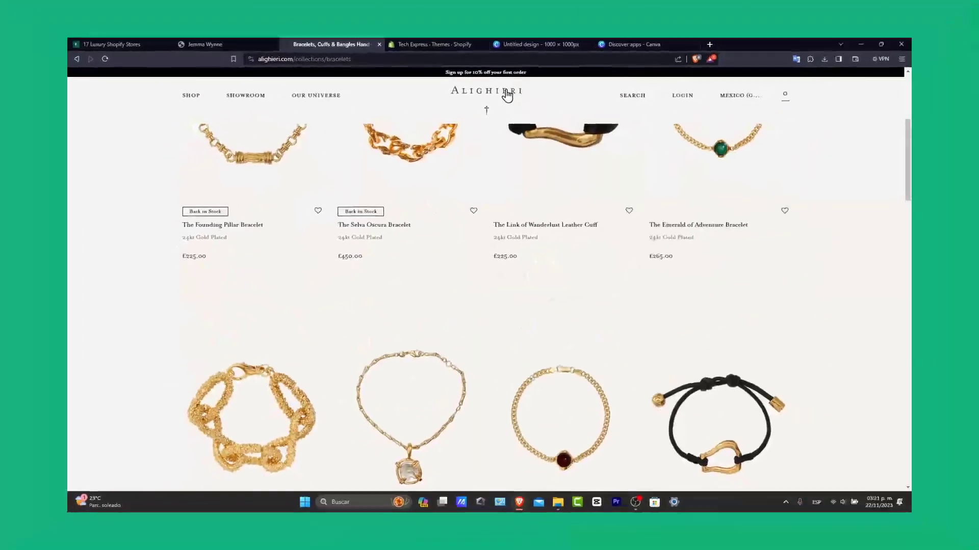
# - Browse the Alighieri home and People and Planet pages, then return to the Shopify stores list
pyautogui.click(524, 64)
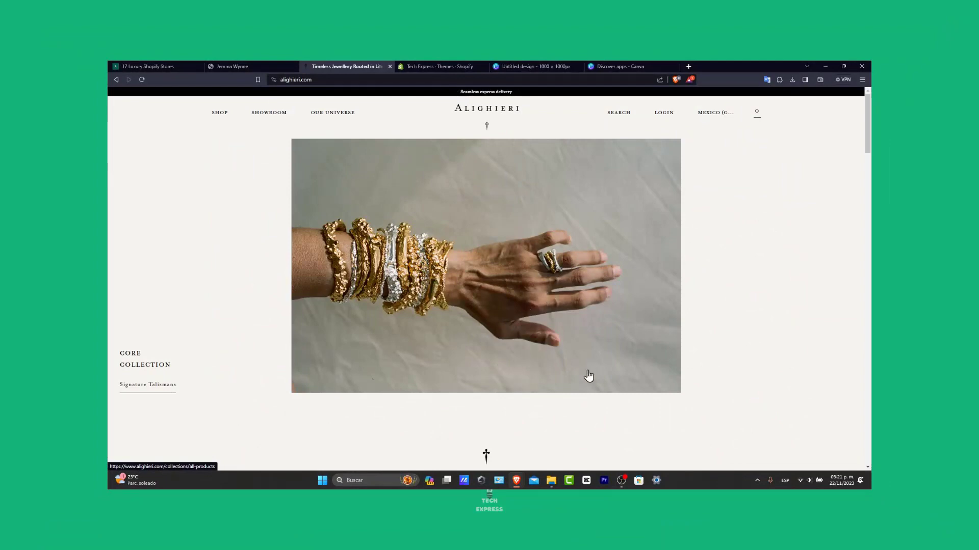
pyautogui.scroll(-5, 588, 376)
pyautogui.scroll(1, 590, 380)
pyautogui.scroll(-3, 587, 367)
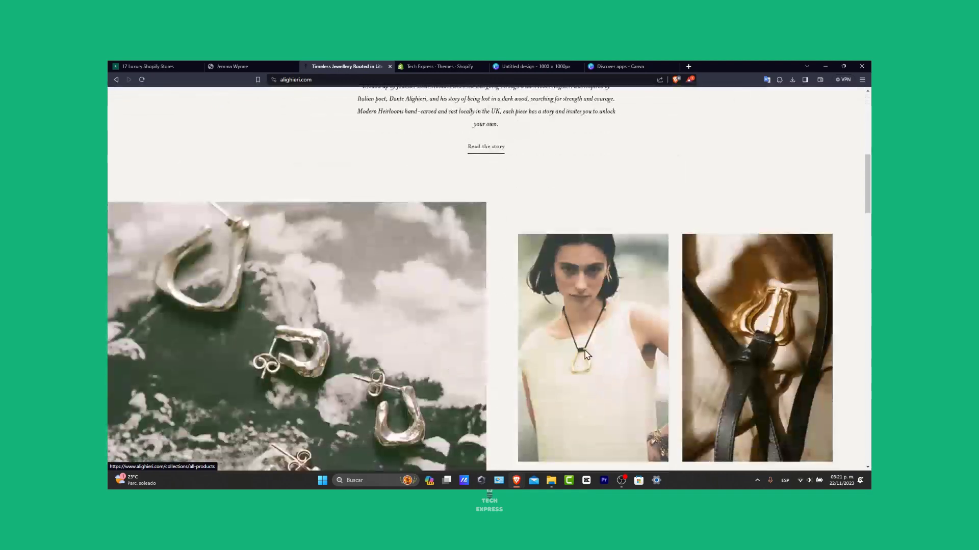
pyautogui.scroll(10, 585, 354)
pyautogui.moveTo(332, 112)
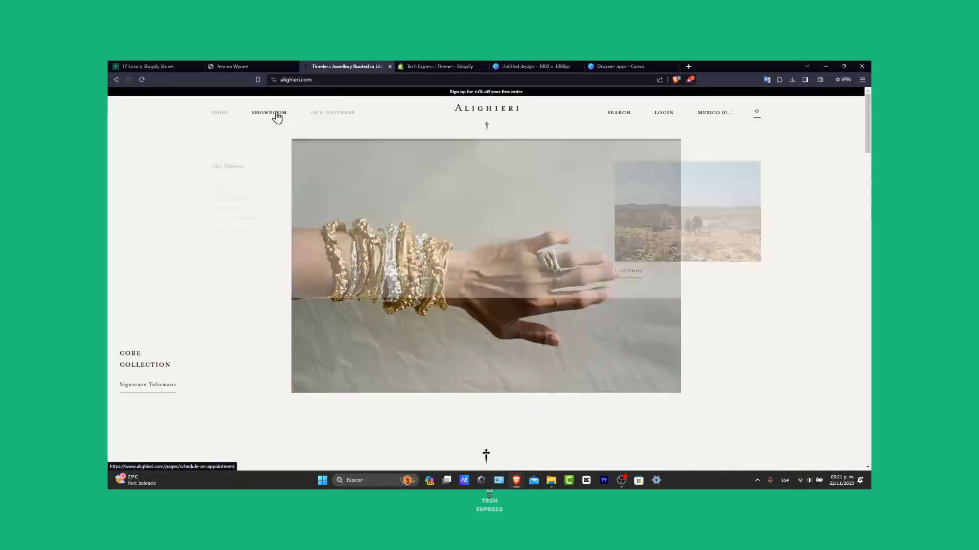
pyautogui.click(231, 177)
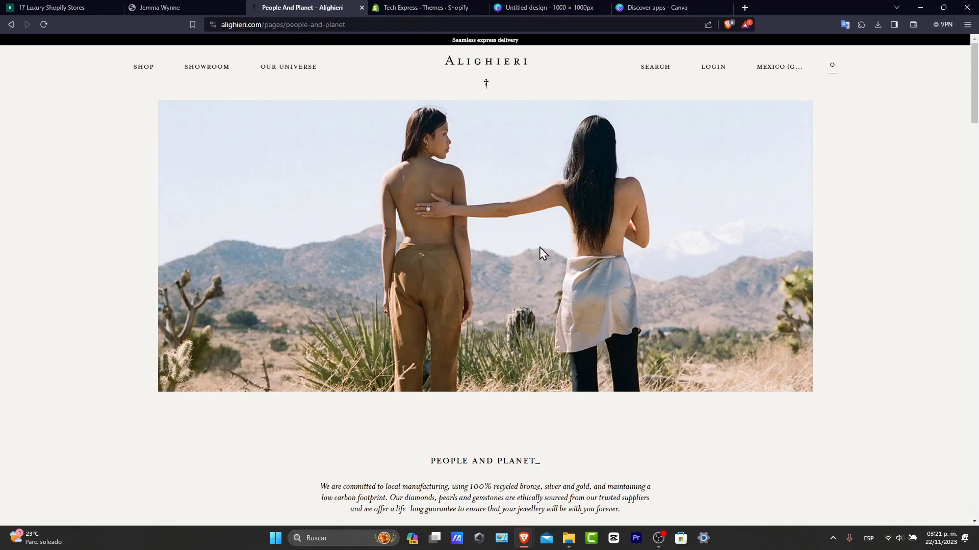
pyautogui.click(436, 7)
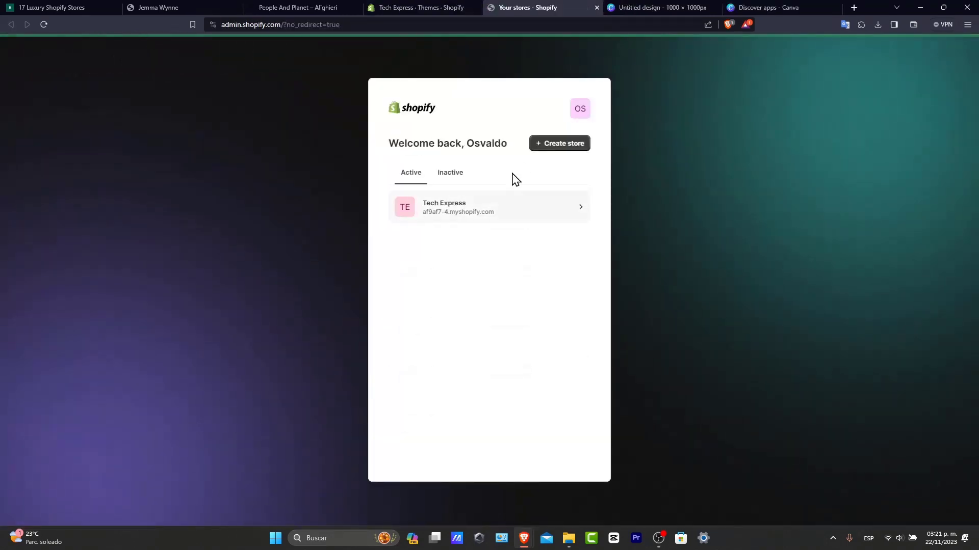
# - Create a new store under the chosen account, reaching its admin setup guide
pyautogui.click(555, 144)
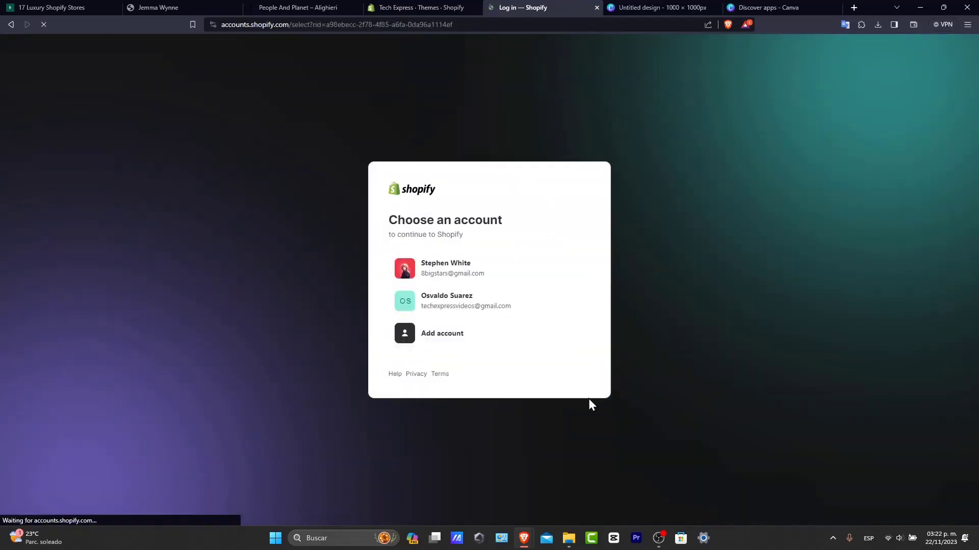
pyautogui.click(491, 278)
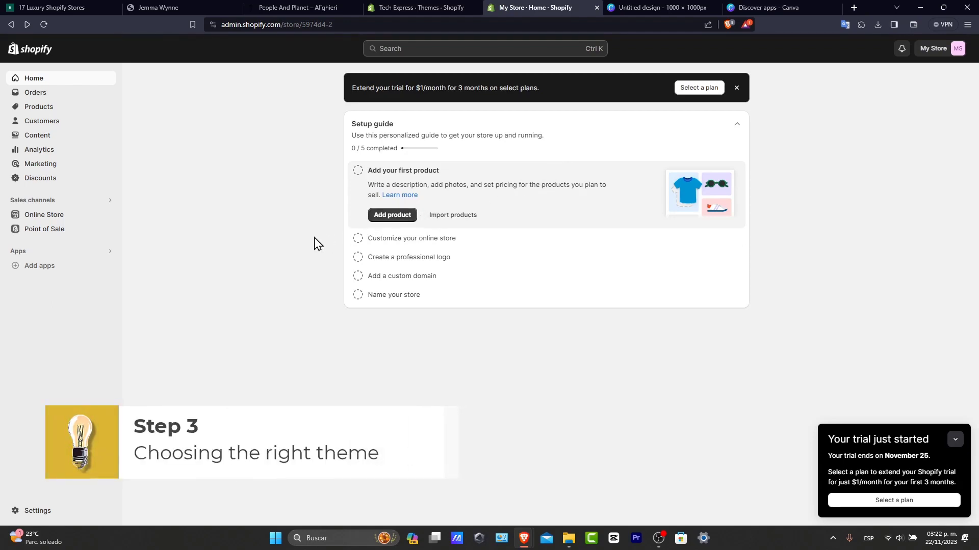
# - Go to the Online Store themes page and browse the Popular free themes for Craft
pyautogui.click(62, 216)
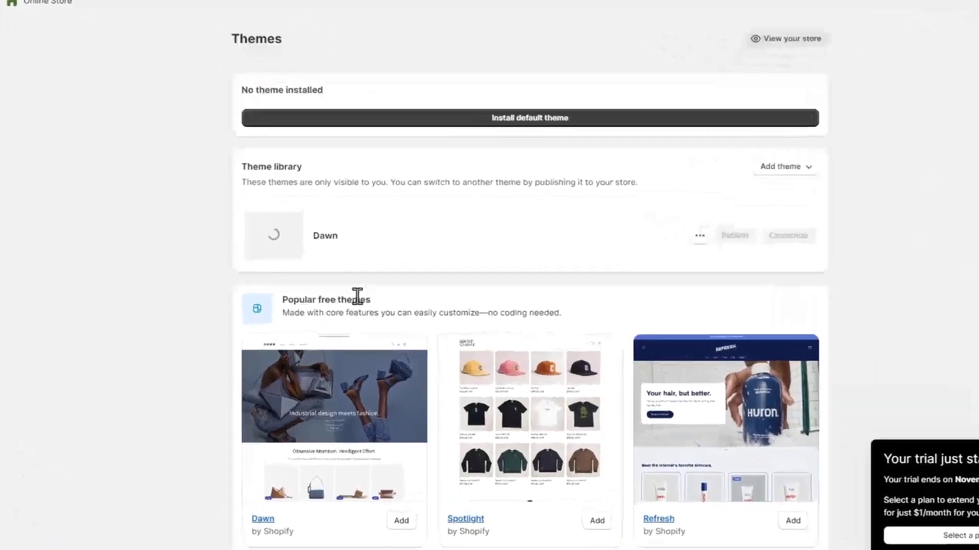
pyautogui.moveTo(370, 300); pyautogui.dragTo(278, 300)
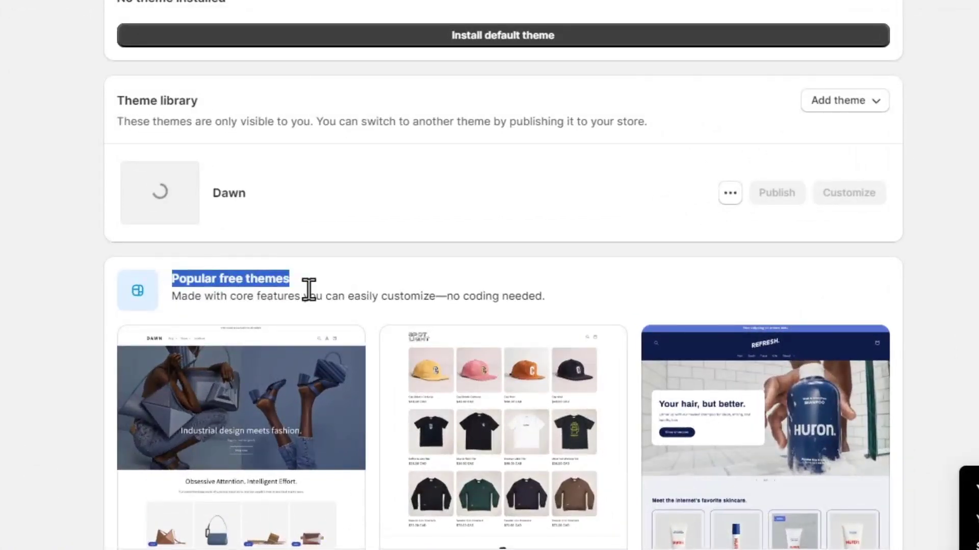
pyautogui.scroll(-5, 309, 289)
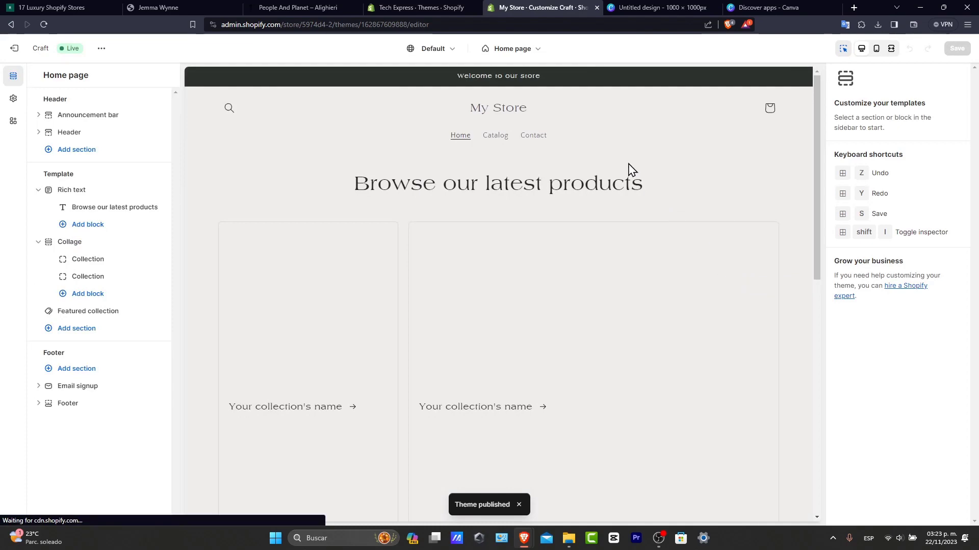
# - Scroll the Craft home page preview and select the Header section for editing
pyautogui.scroll(-3, 683, 214)
pyautogui.scroll(-6, 689, 217)
pyautogui.scroll(5, 687, 217)
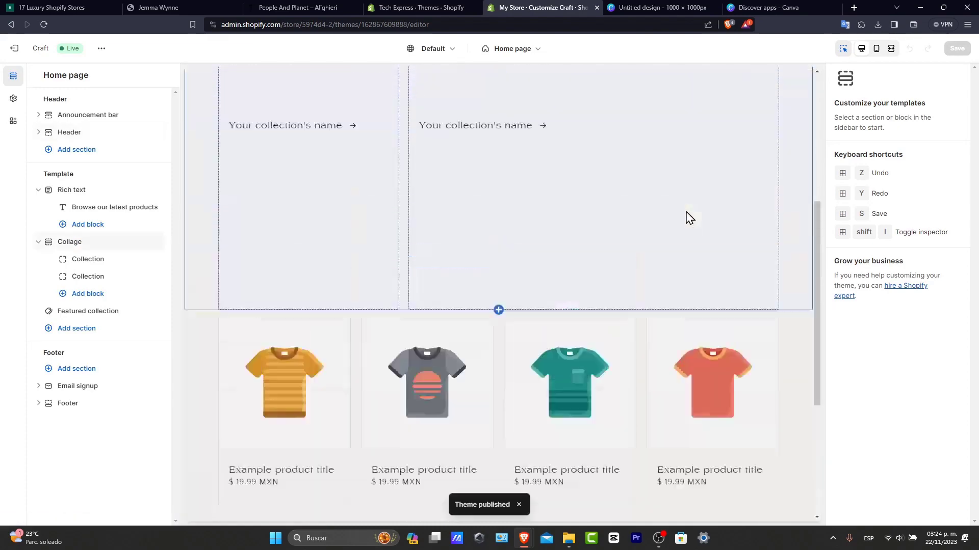
pyautogui.scroll(5, 677, 209)
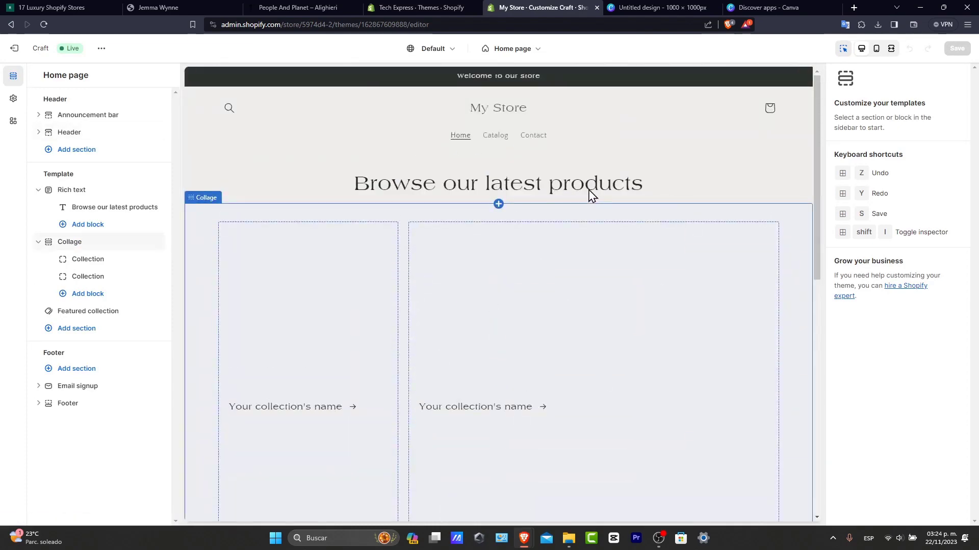
pyautogui.click(506, 121)
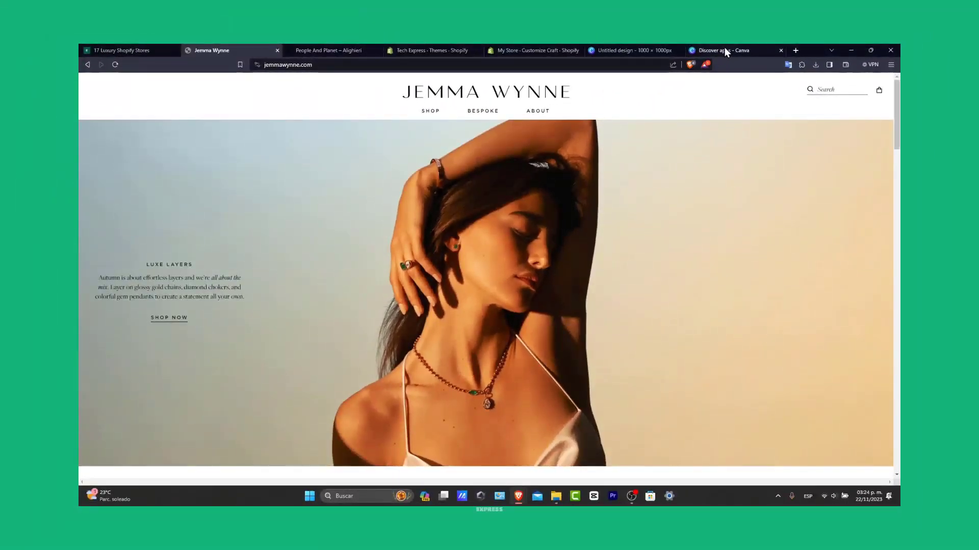
# - Enter a Magic Media prompt in Canva and recolour the bottom-left ornament to the diamond's dark colour
pyautogui.click(725, 49)
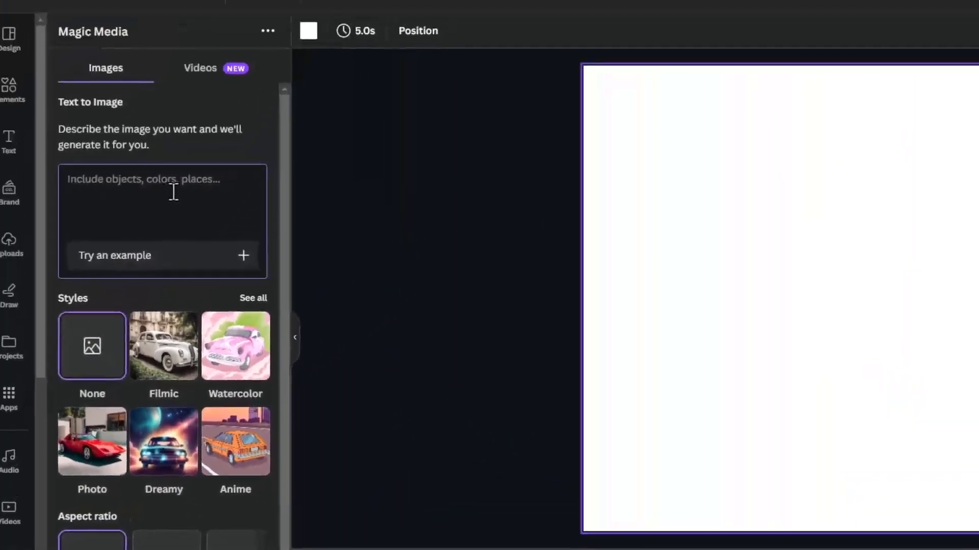
pyautogui.click(173, 192)
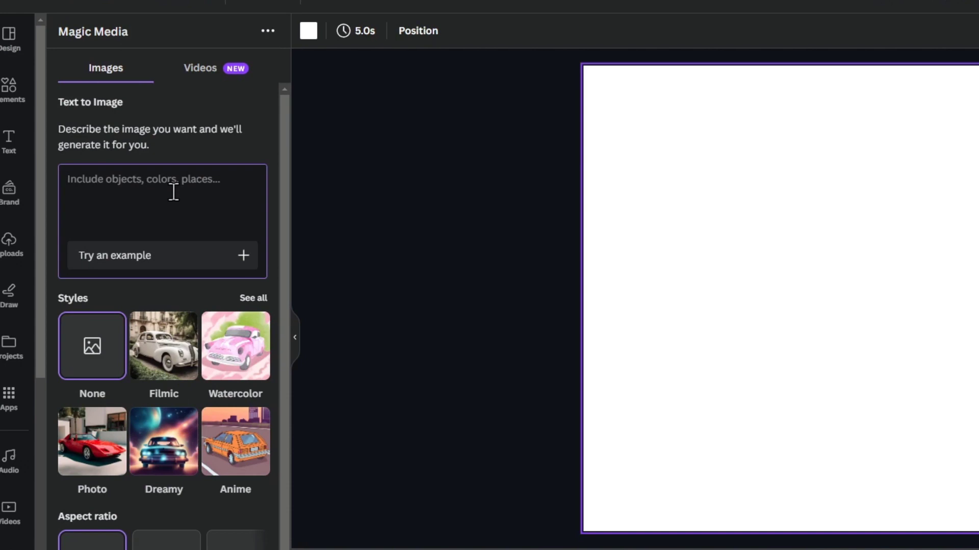
pyautogui.write('a')
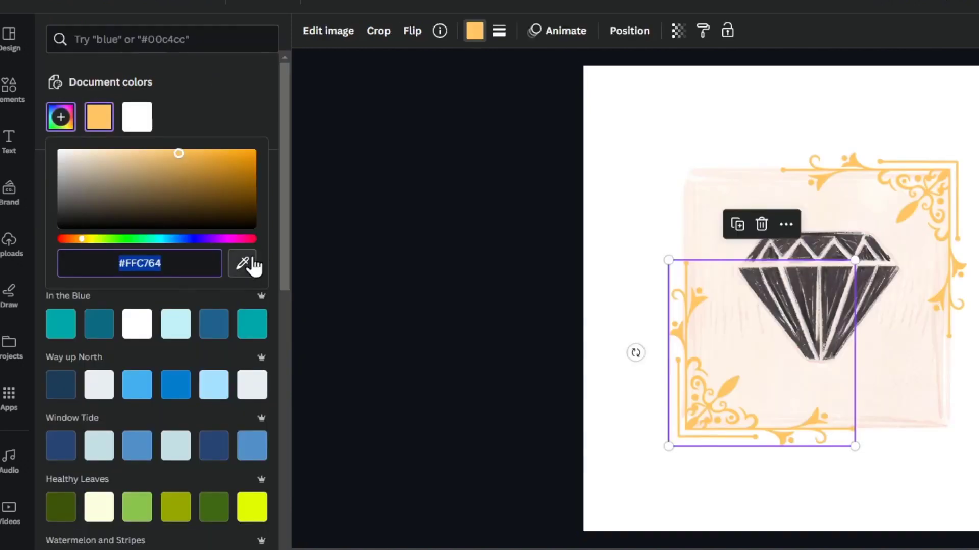
pyautogui.click(251, 266)
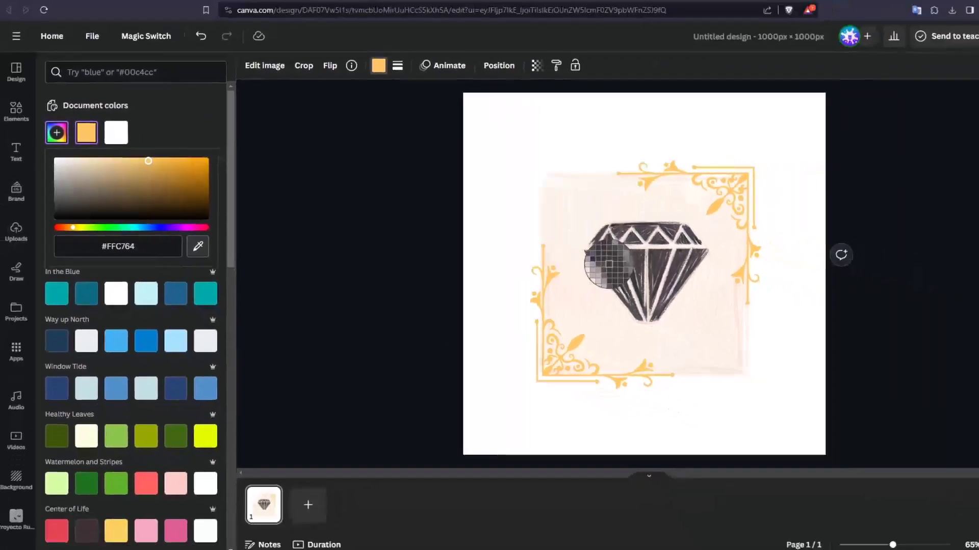
pyautogui.click(609, 264)
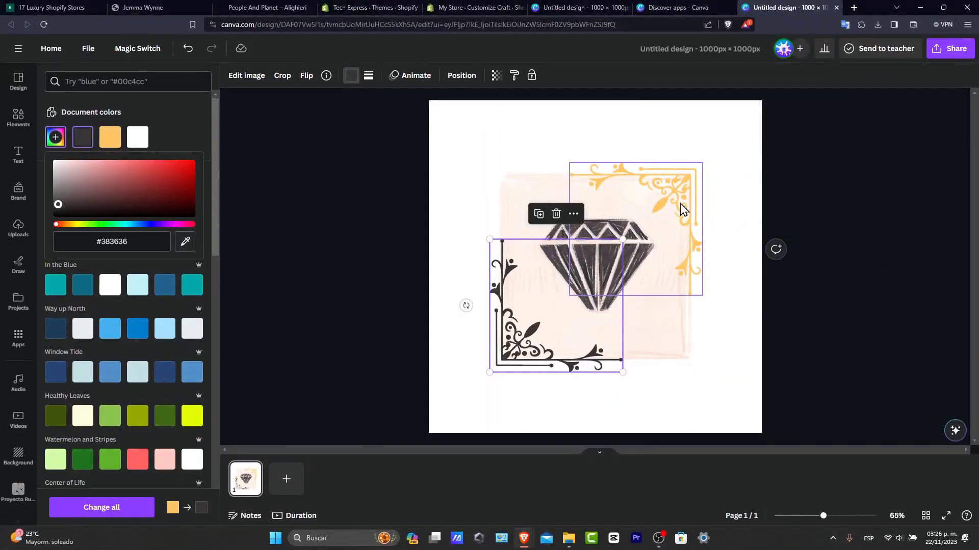
# - Darken the top-right ornament too and download the logo as a transparent-background PNG
pyautogui.click(575, 174)
pyautogui.click(354, 77)
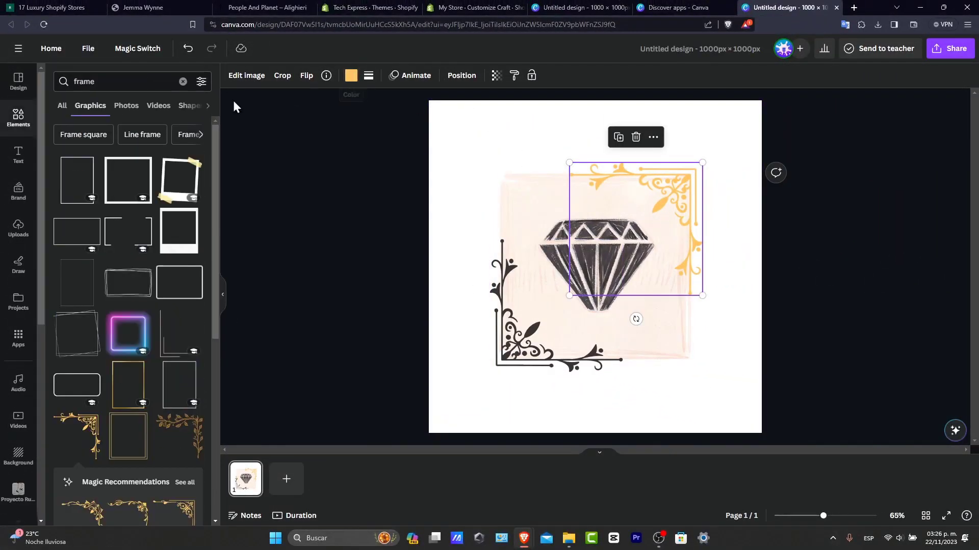
pyautogui.click(351, 77)
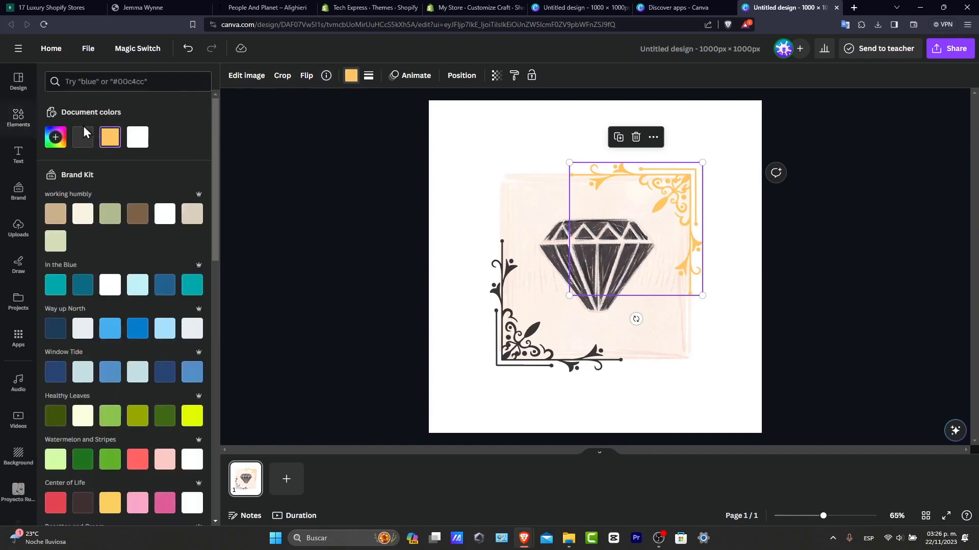
pyautogui.click(83, 137)
pyautogui.click(612, 265)
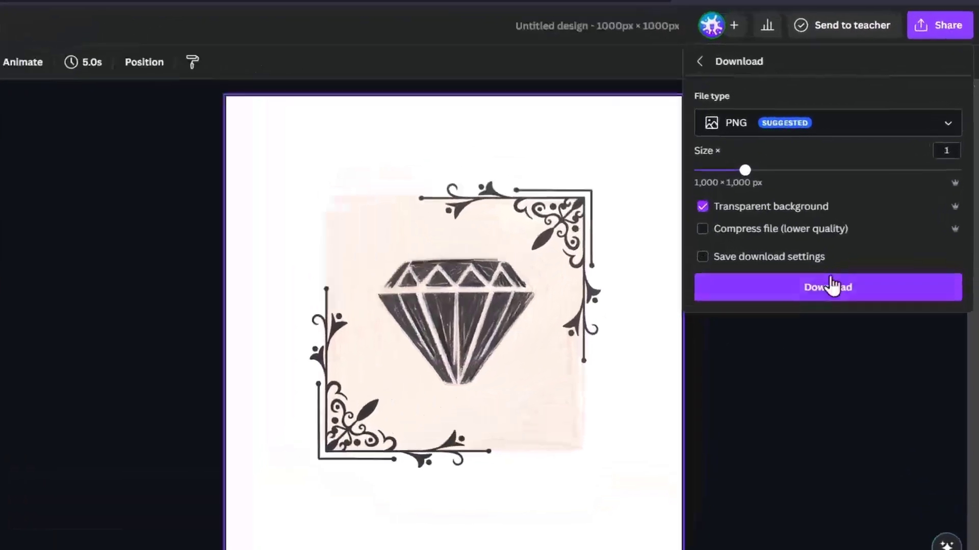
pyautogui.click(868, 240)
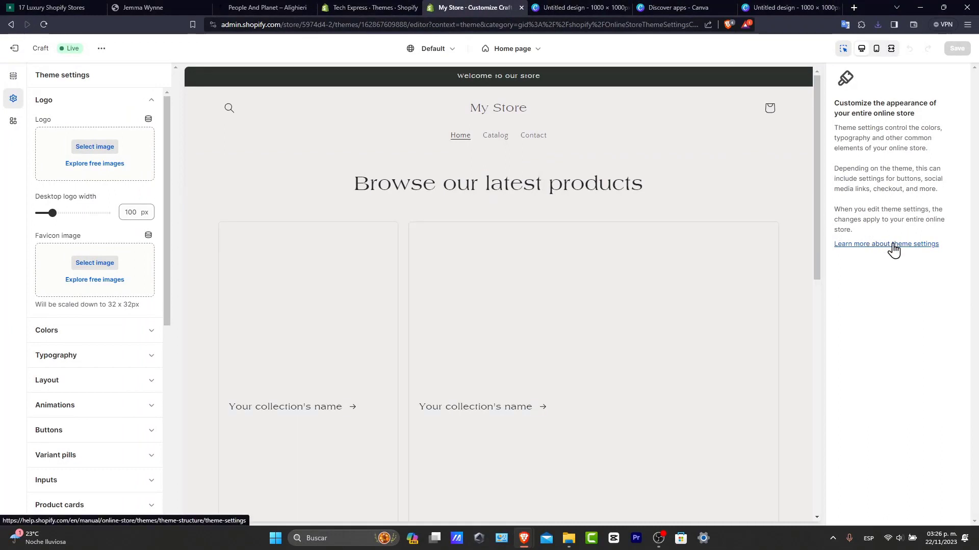
# - Upload the diamond design as the store logo and review colour Scheme 2
pyautogui.click(95, 147)
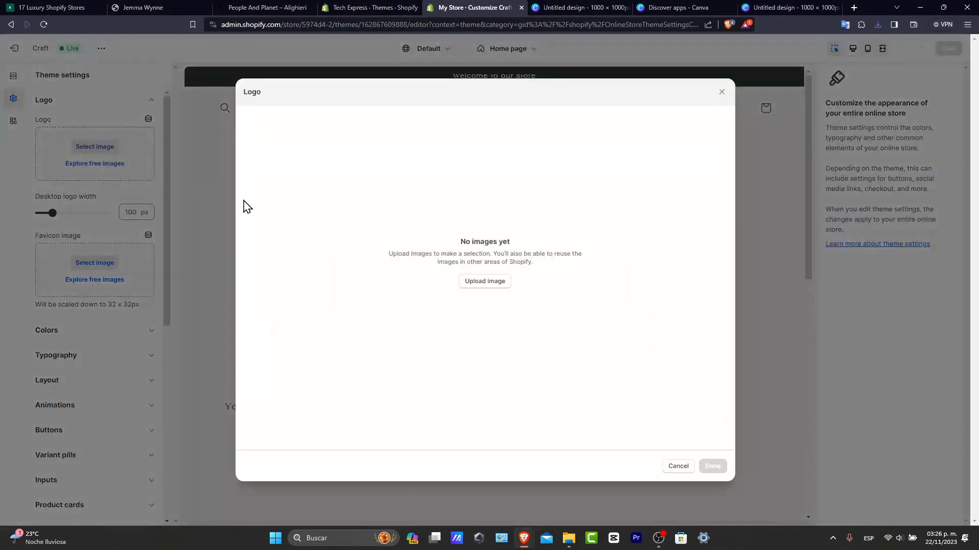
pyautogui.click(487, 340)
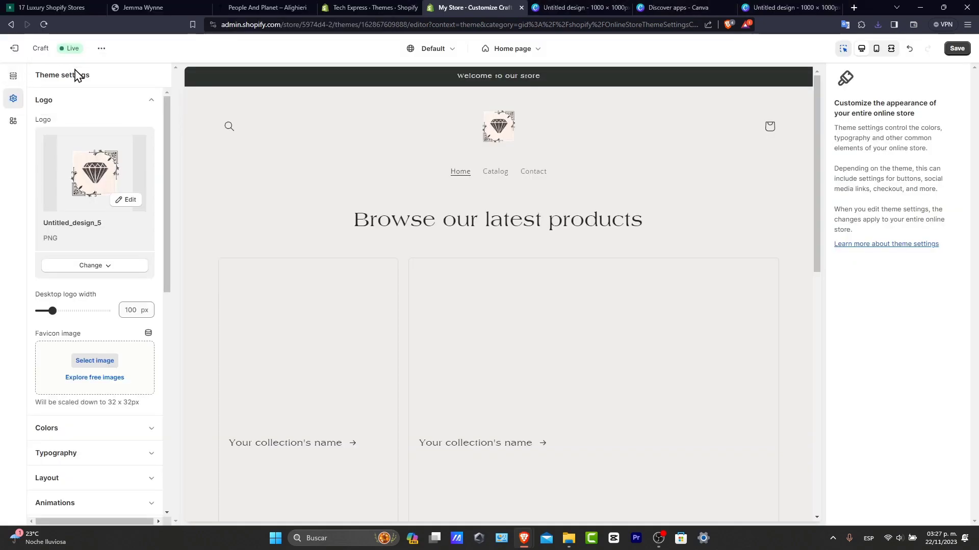
pyautogui.click(54, 100)
pyautogui.click(84, 122)
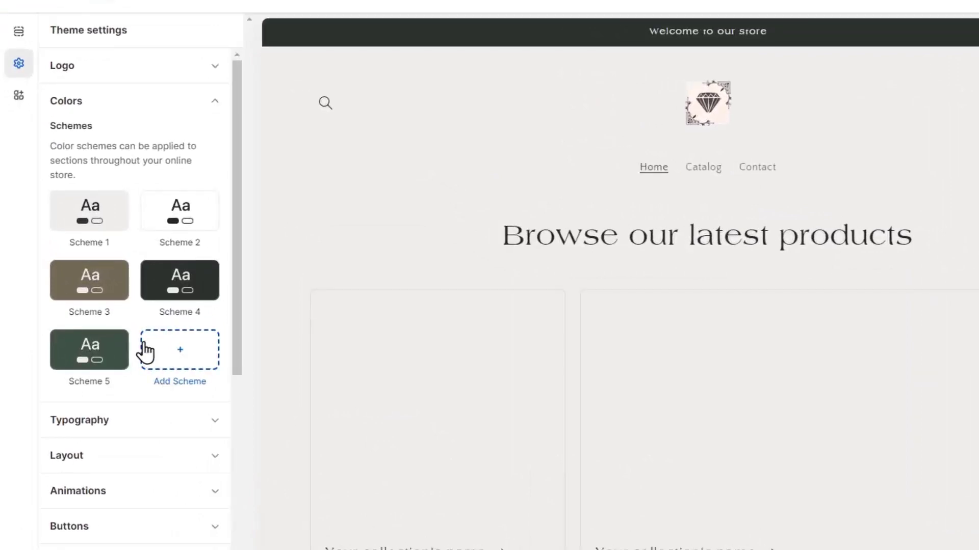
pyautogui.click(190, 240)
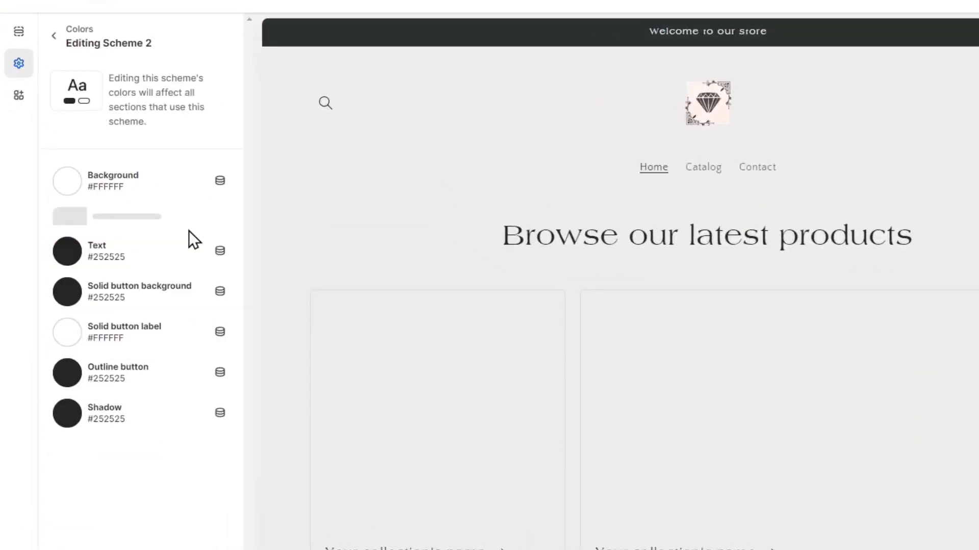
pyautogui.click(60, 38)
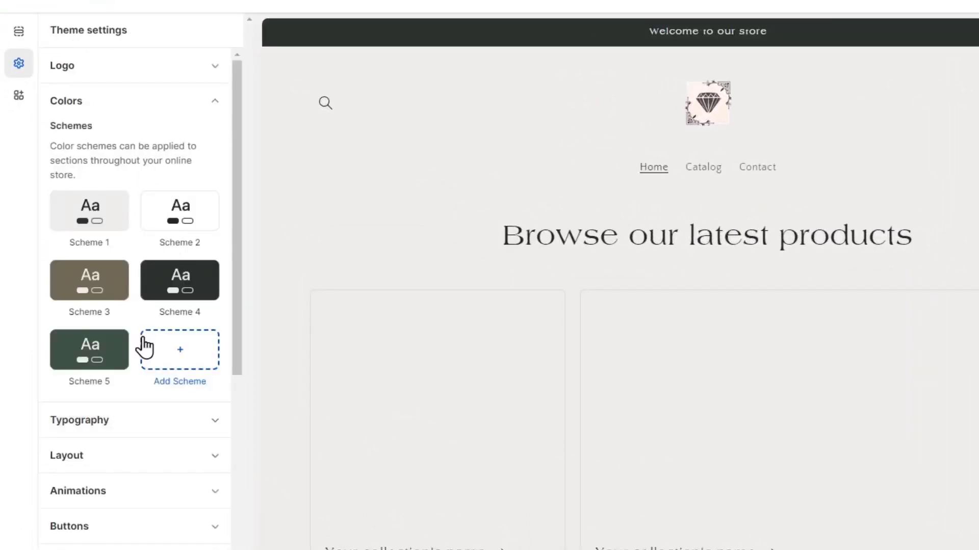
pyautogui.scroll(-5, 147, 344)
# - Change the body font to Abril Fatface and review the animation settings
pyautogui.click(138, 188)
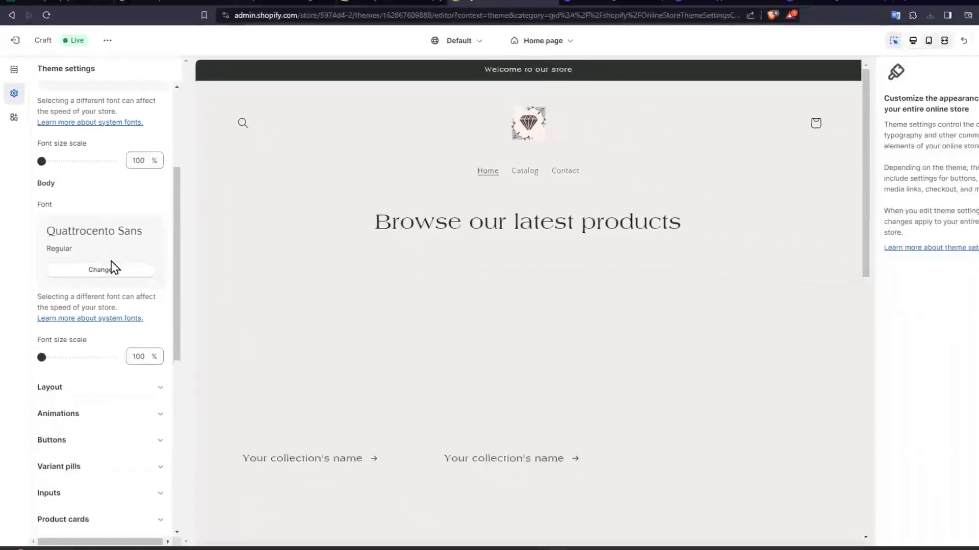
pyautogui.click(112, 272)
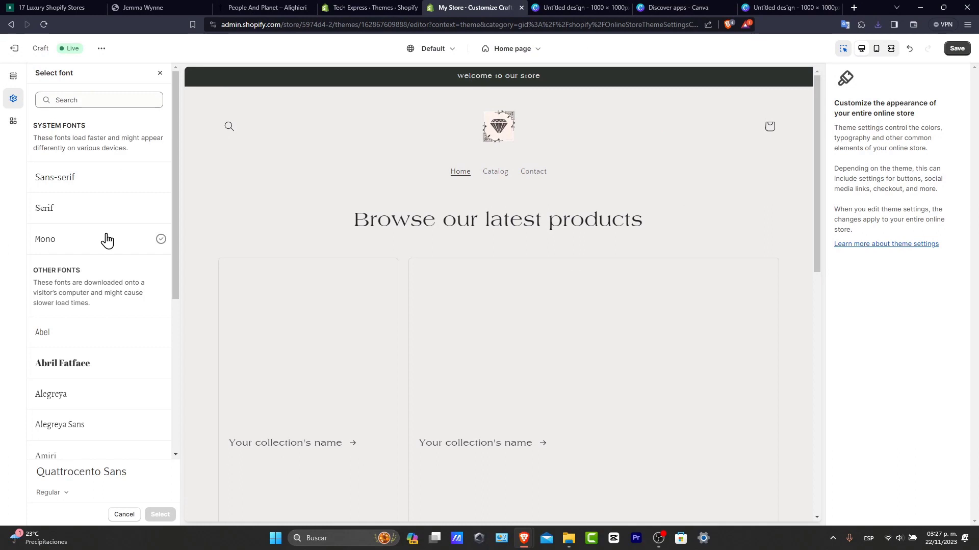
pyautogui.click(112, 360)
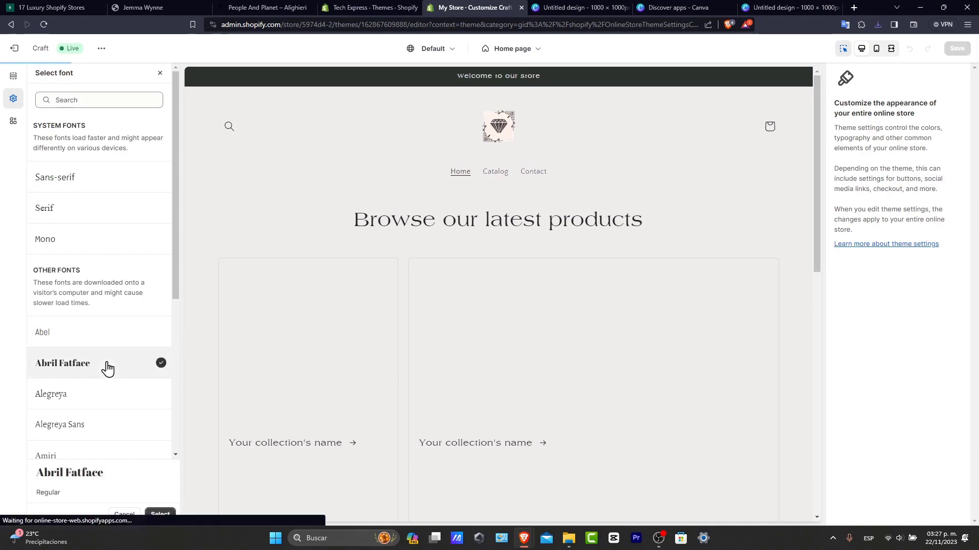
pyautogui.click(160, 514)
pyautogui.scroll(3, 105, 111)
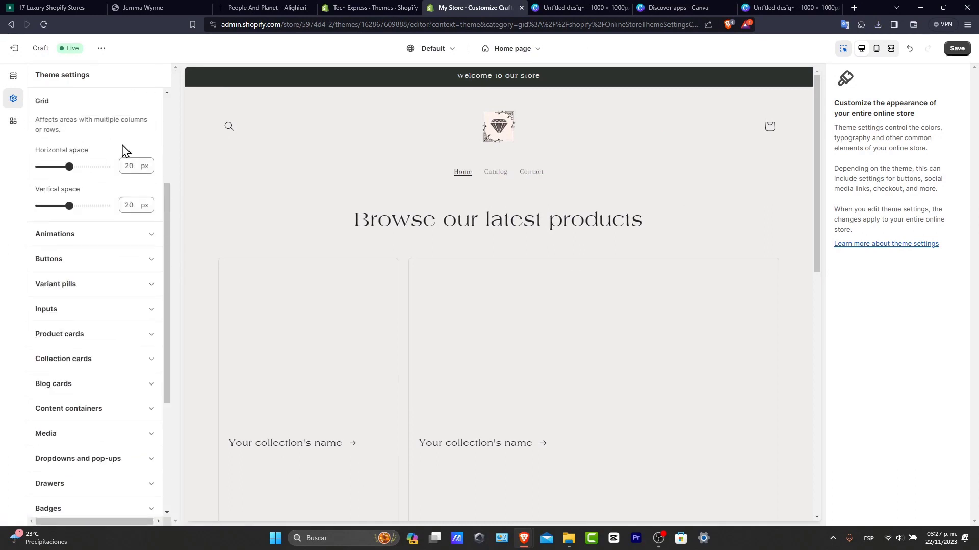
pyautogui.click(103, 240)
pyautogui.scroll(-4, 104, 244)
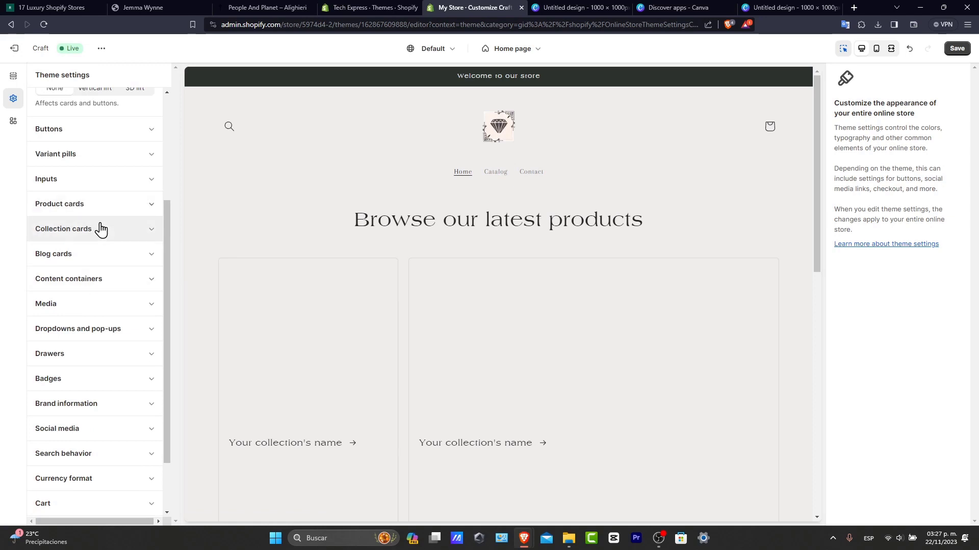
pyautogui.scroll(3, 85, 363)
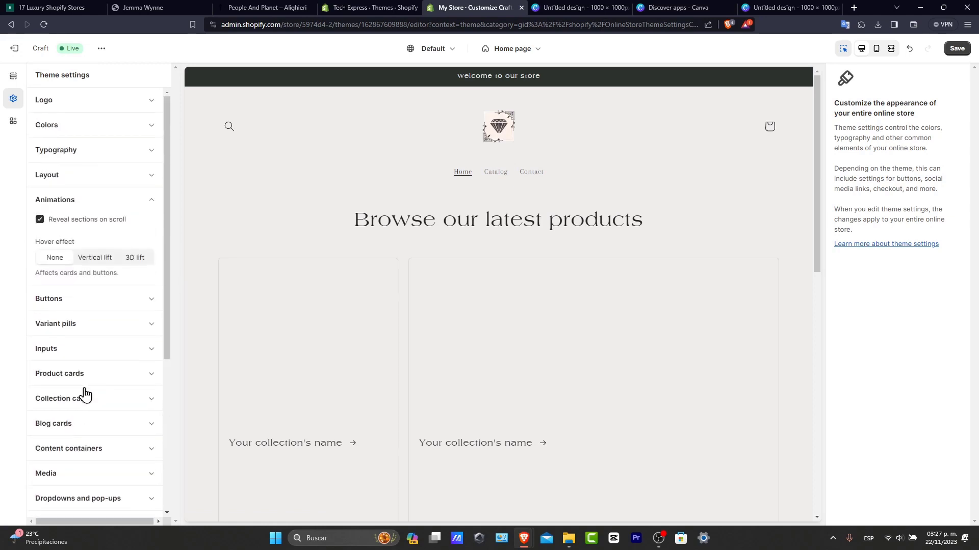
pyautogui.click(398, 219)
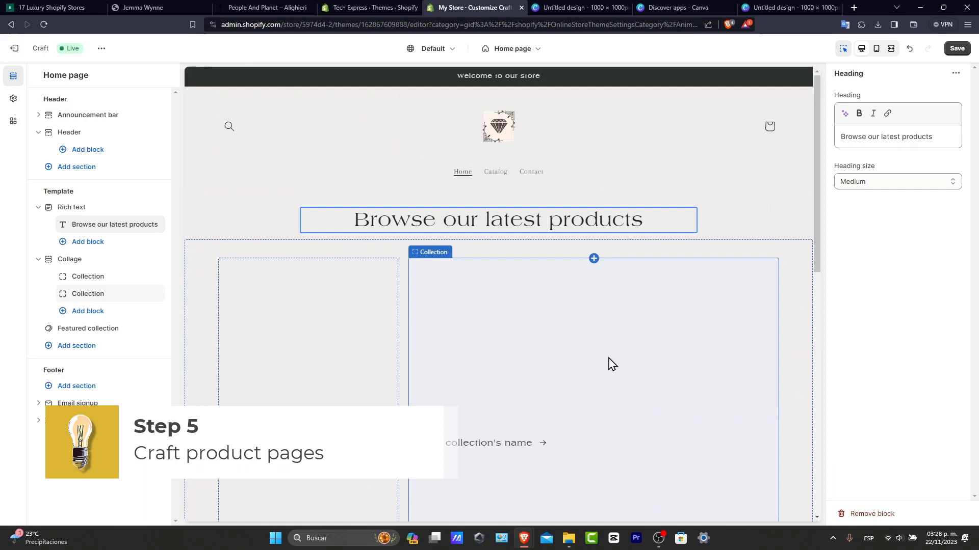
# - Scroll the preview to the Featured collection and bring up the Jemma Wynne site
pyautogui.scroll(-5, 611, 364)
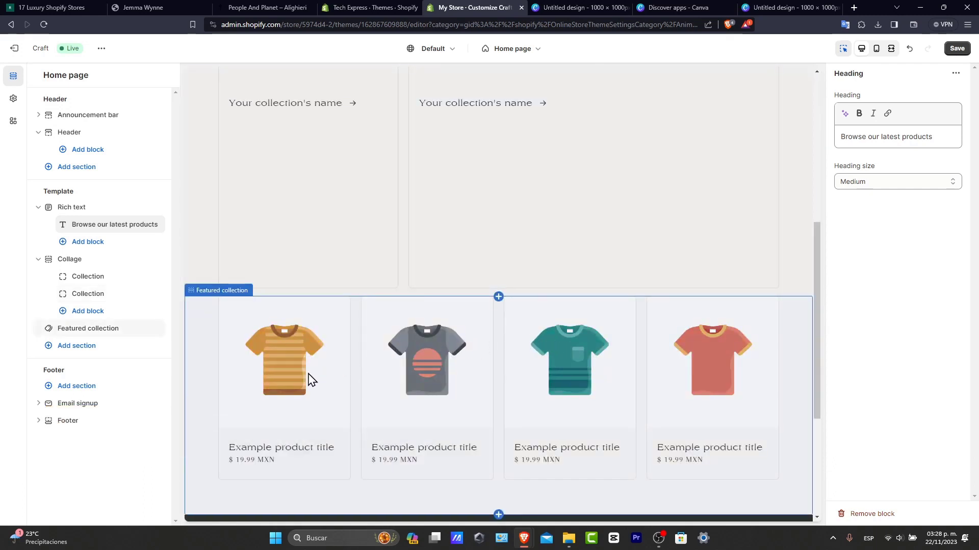
pyautogui.click(135, 7)
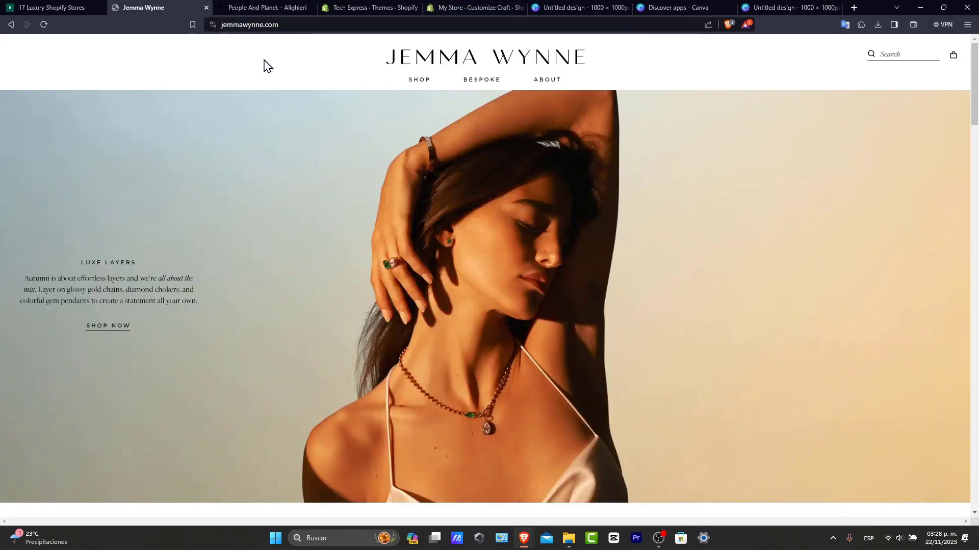
pyautogui.moveTo(419, 80)
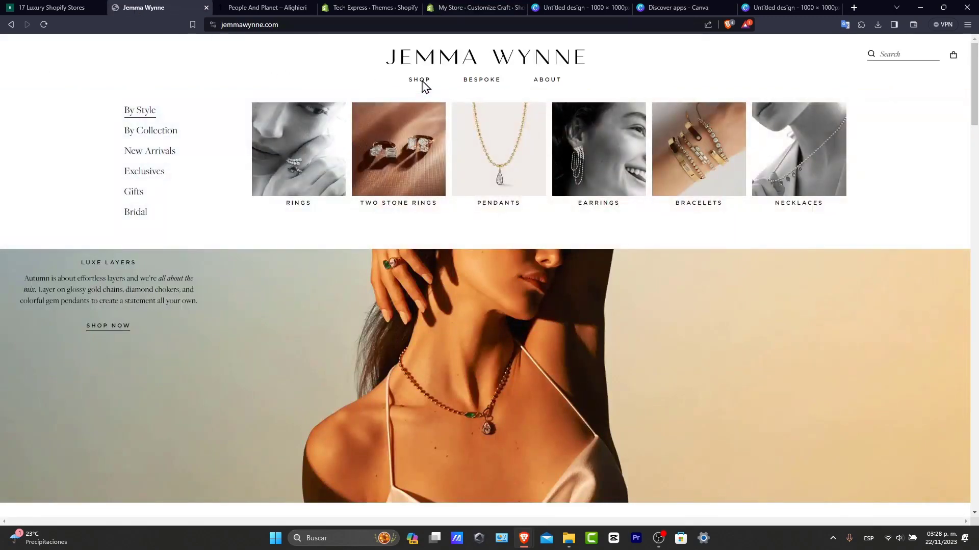
# - Open the Diamond and Emerald Asscher Duo Ring from Two Stone Rings and view its photos
pyautogui.click(424, 137)
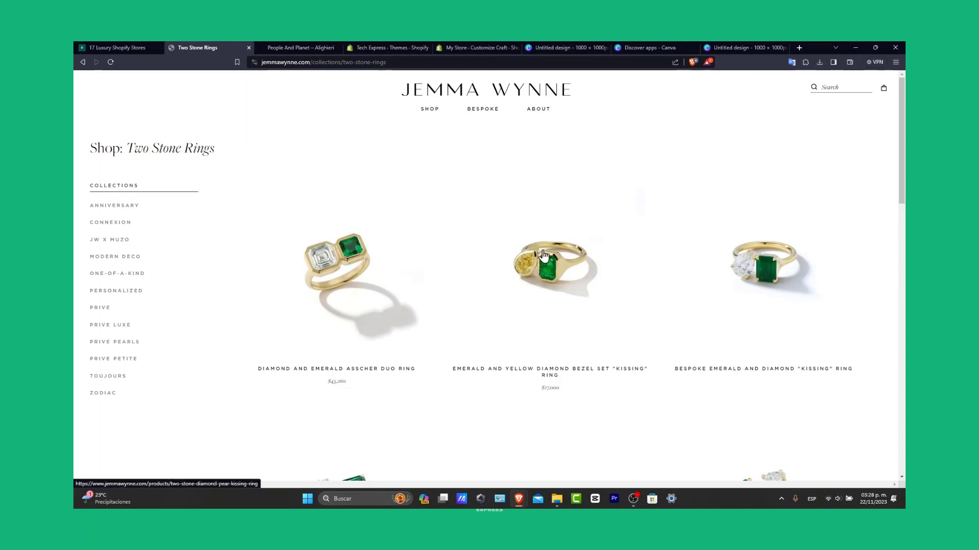
pyautogui.click(351, 283)
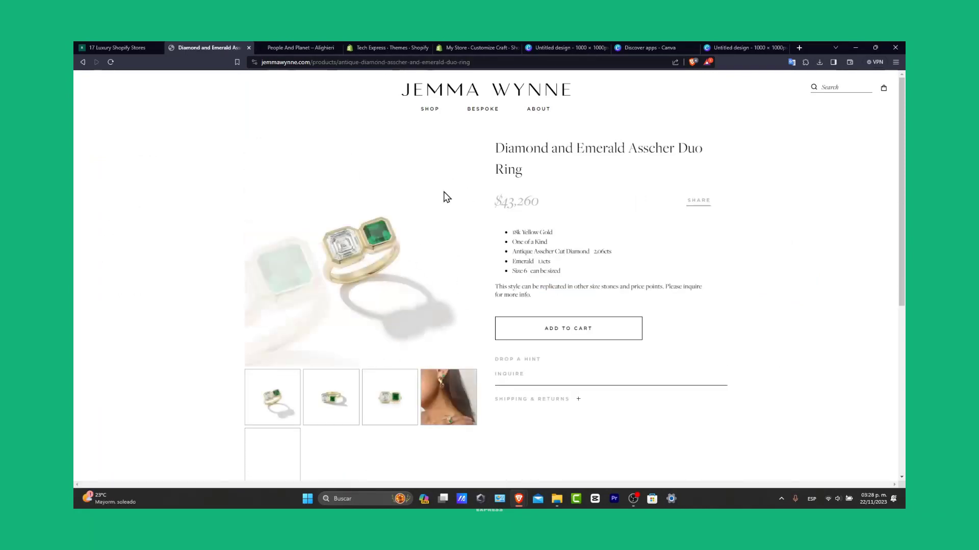
pyautogui.click(331, 383)
pyautogui.click(386, 385)
pyautogui.click(445, 400)
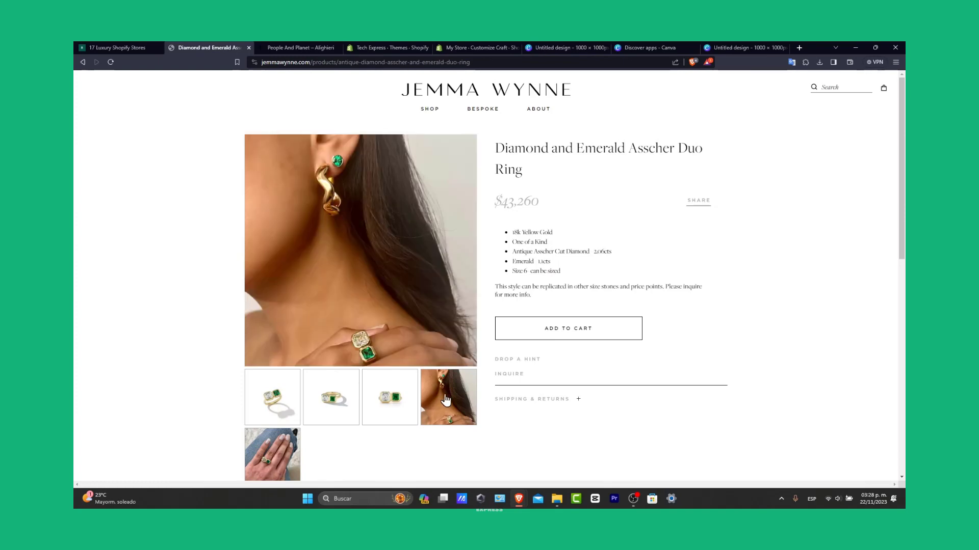
pyautogui.click(273, 456)
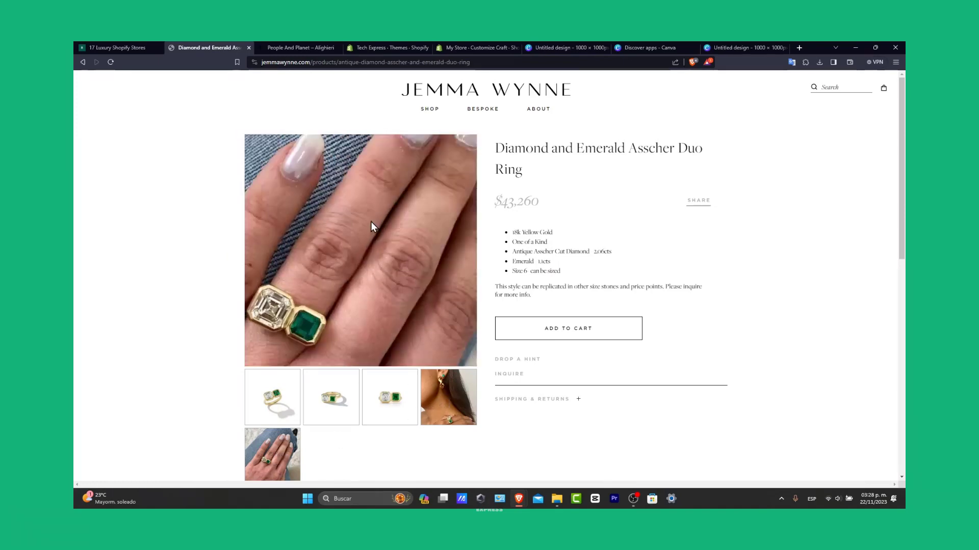
# - Scroll the ring page, recheck the front-on photo, and return to the Shopify admin
pyautogui.scroll(-6, 585, 311)
pyautogui.scroll(-3, 585, 314)
pyautogui.scroll(5, 585, 315)
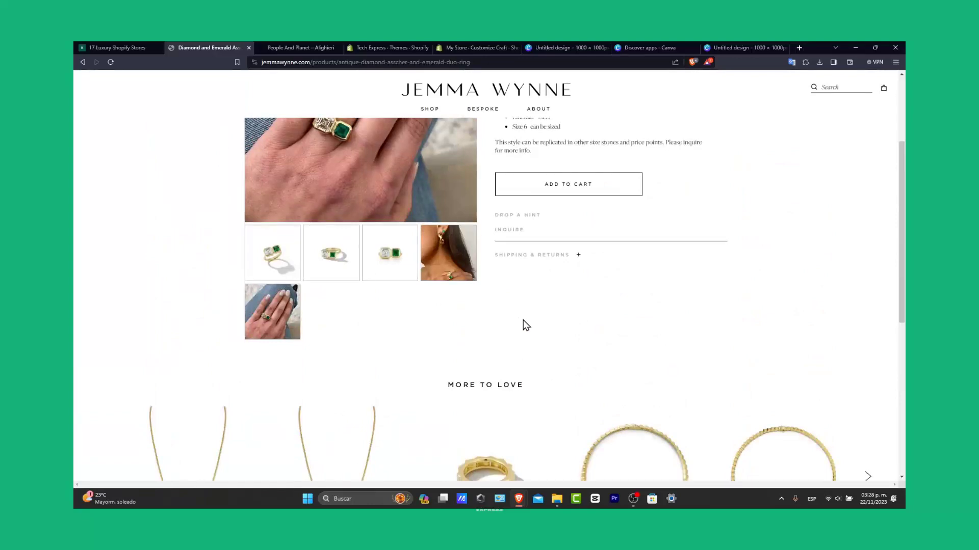
pyautogui.scroll(3, 525, 325)
pyautogui.click(382, 407)
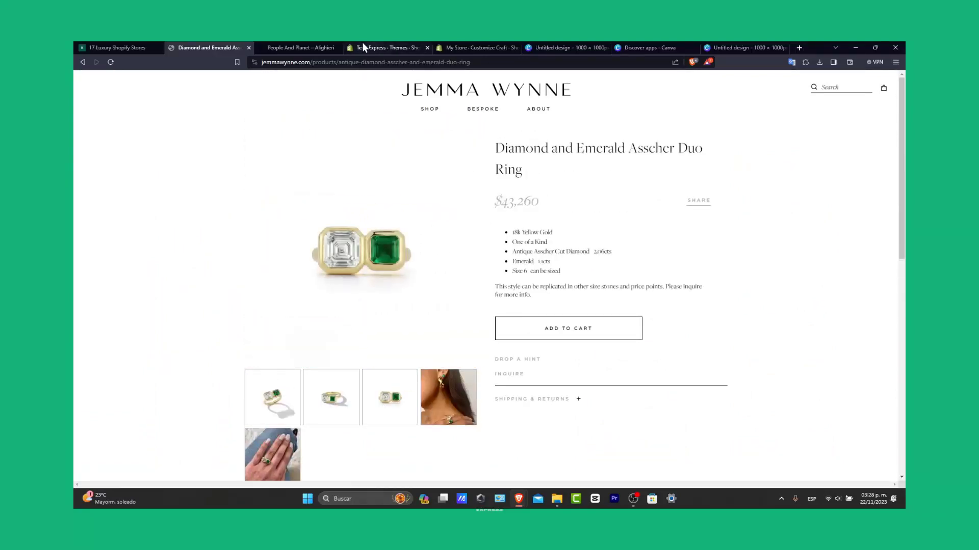
pyautogui.click(102, 47)
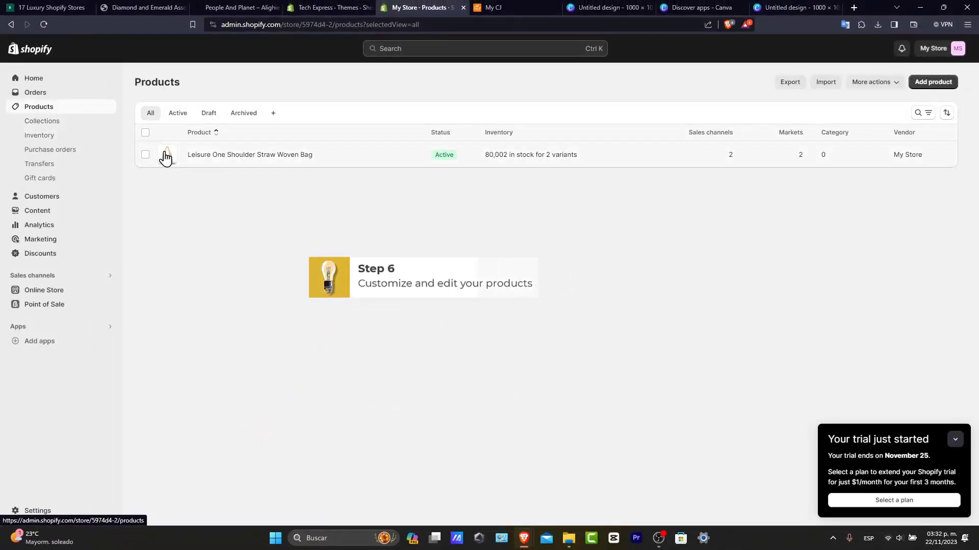
# - Review the Leisure One Shoulder Straw Woven Bag's product details, then go back to Products
pyautogui.click(290, 155)
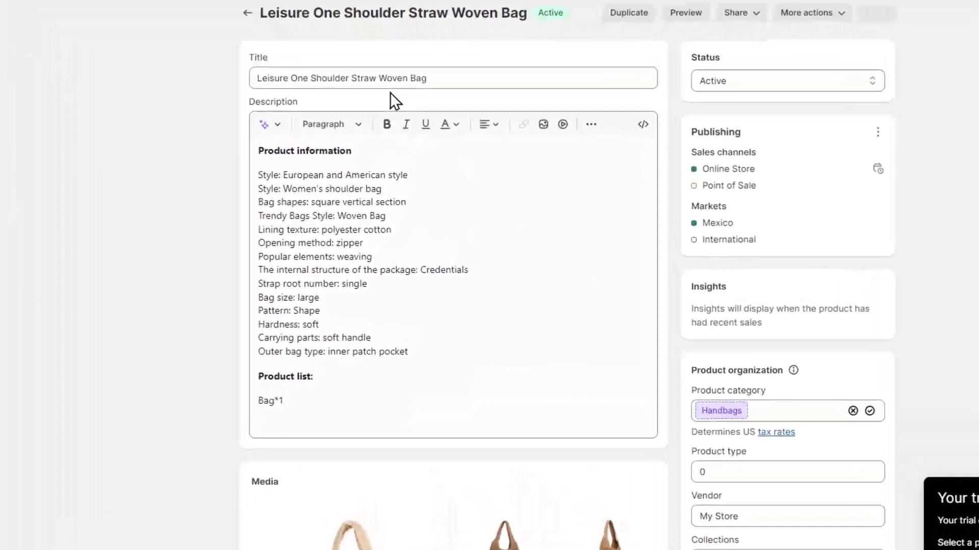
pyautogui.scroll(-3, 458, 231)
pyautogui.scroll(-3, 458, 231)
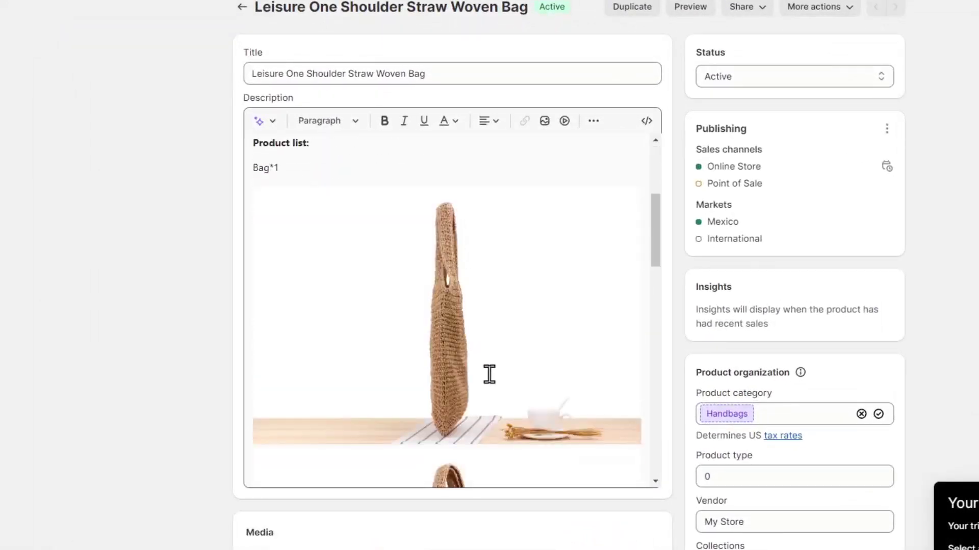
pyautogui.scroll(-3, 489, 374)
pyautogui.scroll(-3, 496, 389)
pyautogui.scroll(-5, 539, 528)
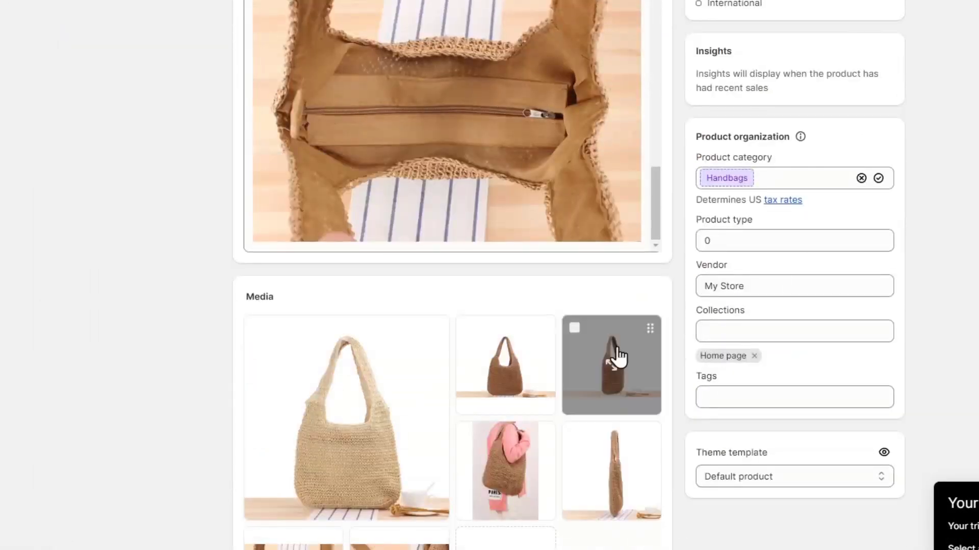
pyautogui.scroll(-5, 591, 387)
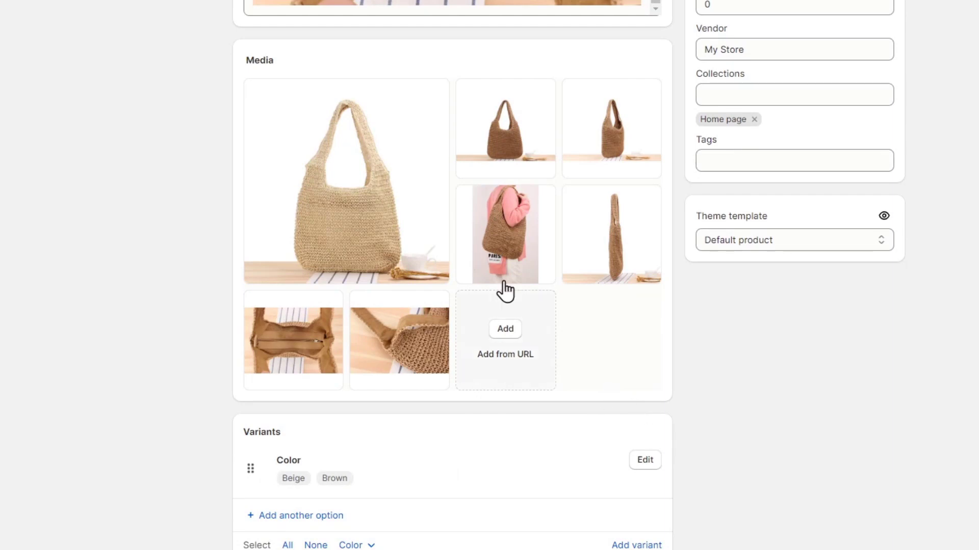
pyautogui.scroll(-5, 431, 371)
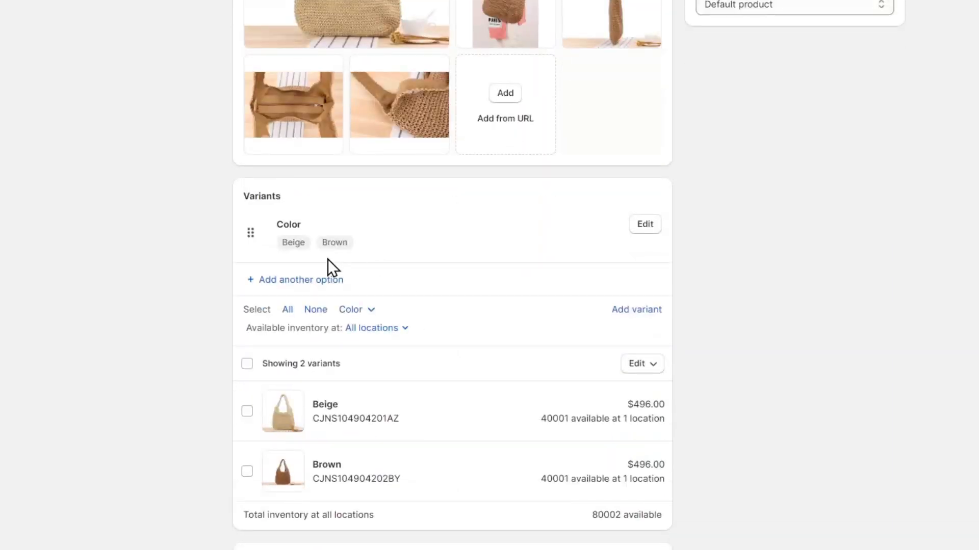
pyautogui.scroll(-2, 400, 408)
pyautogui.scroll(5, 526, 494)
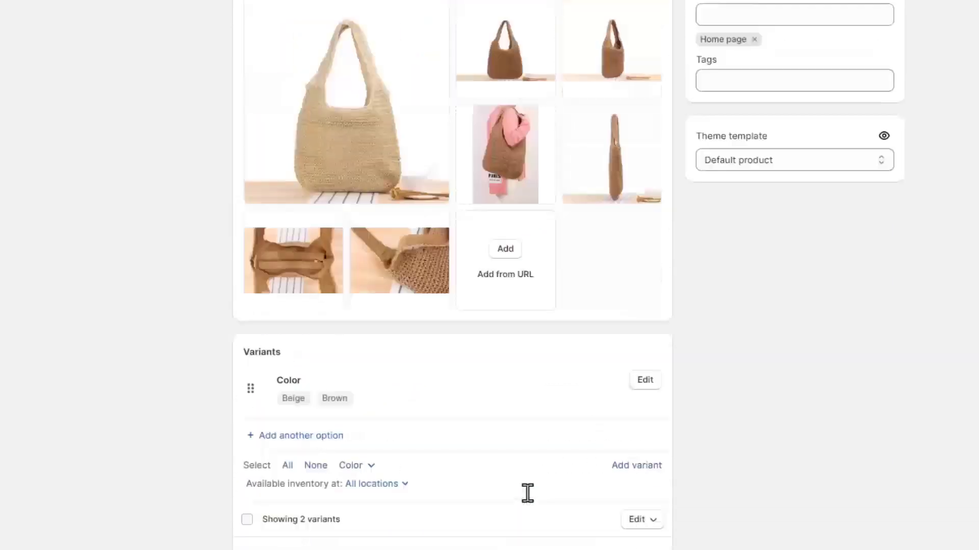
pyautogui.scroll(10, 526, 494)
pyautogui.scroll(-5, 511, 401)
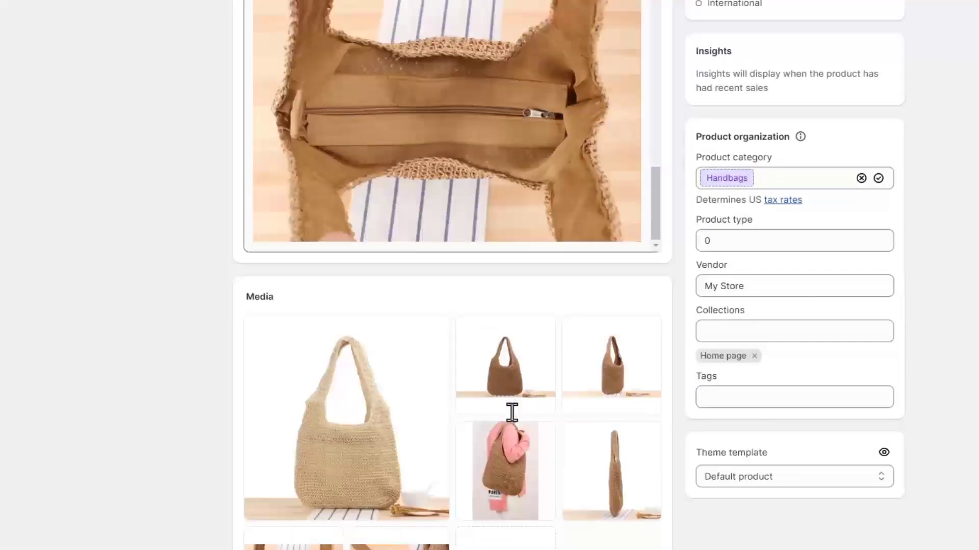
pyautogui.scroll(2, 512, 415)
pyautogui.scroll(3, 511, 422)
pyautogui.scroll(5, 513, 415)
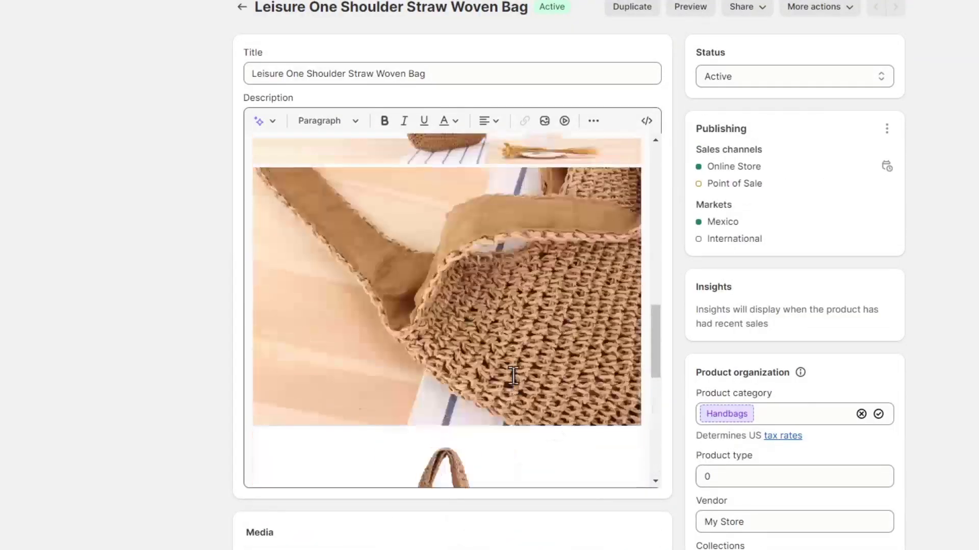
pyautogui.scroll(5, 514, 375)
pyautogui.scroll(1, 514, 375)
pyautogui.scroll(-5, 513, 375)
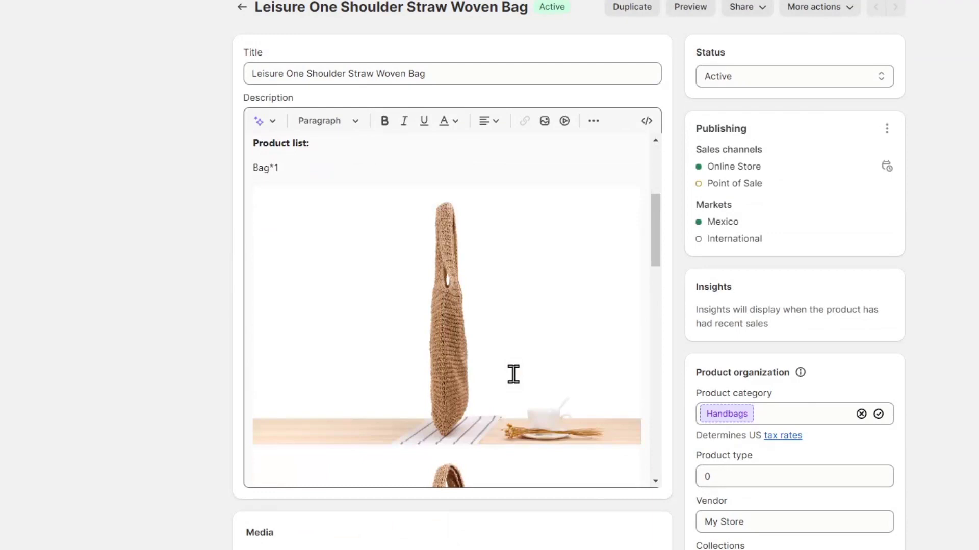
pyautogui.scroll(5, 513, 375)
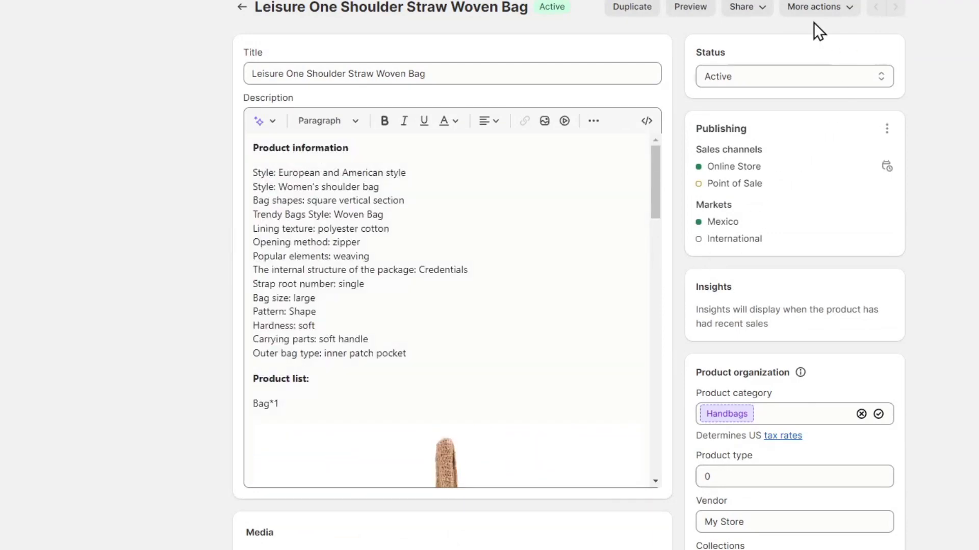
pyautogui.click(243, 7)
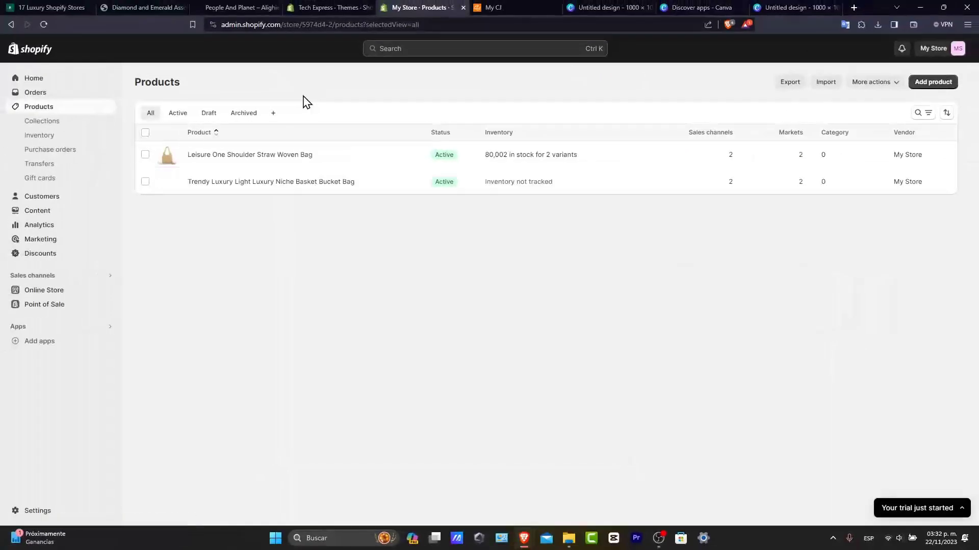
# - Move the Image banner above Rich text on the Craft home page, save, and exit
pyautogui.click(42, 290)
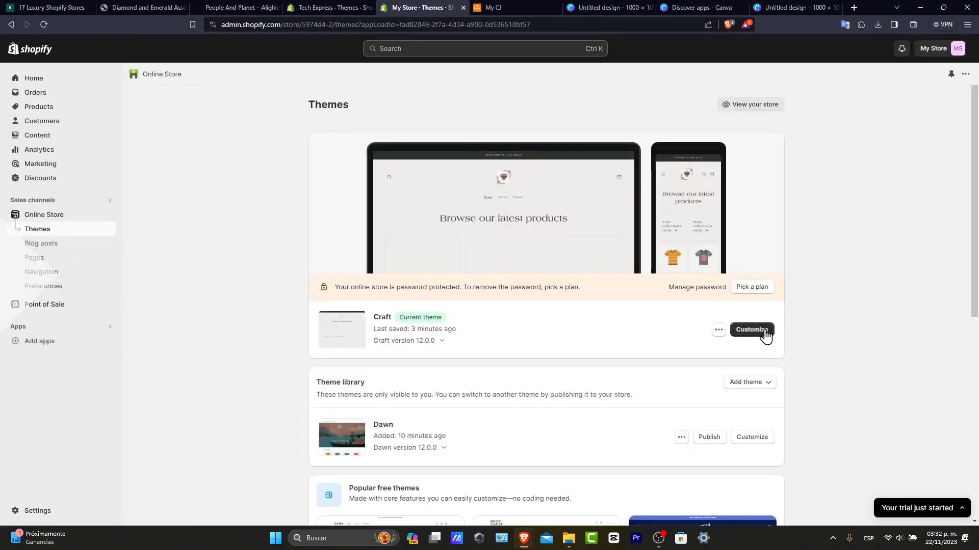
pyautogui.click(764, 332)
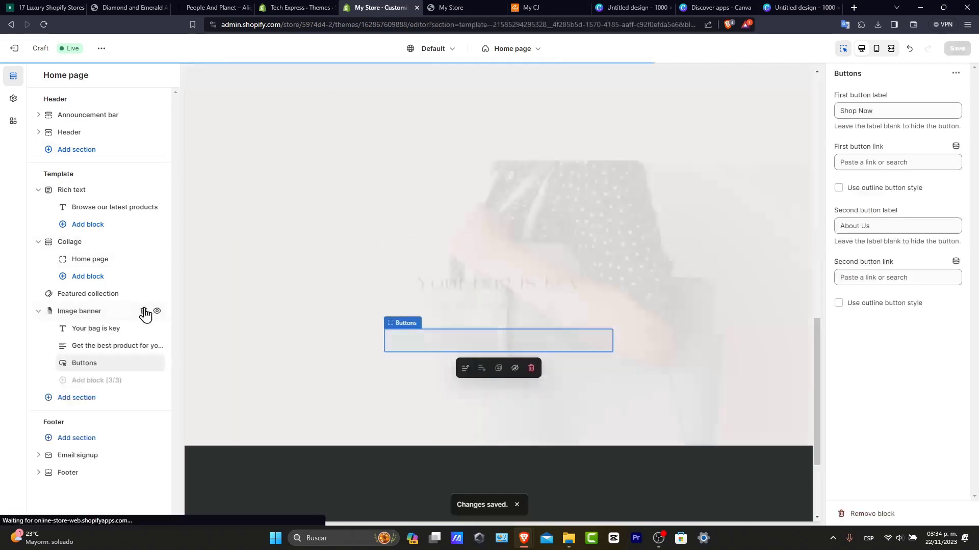
pyautogui.moveTo(117, 315); pyautogui.dragTo(123, 195)
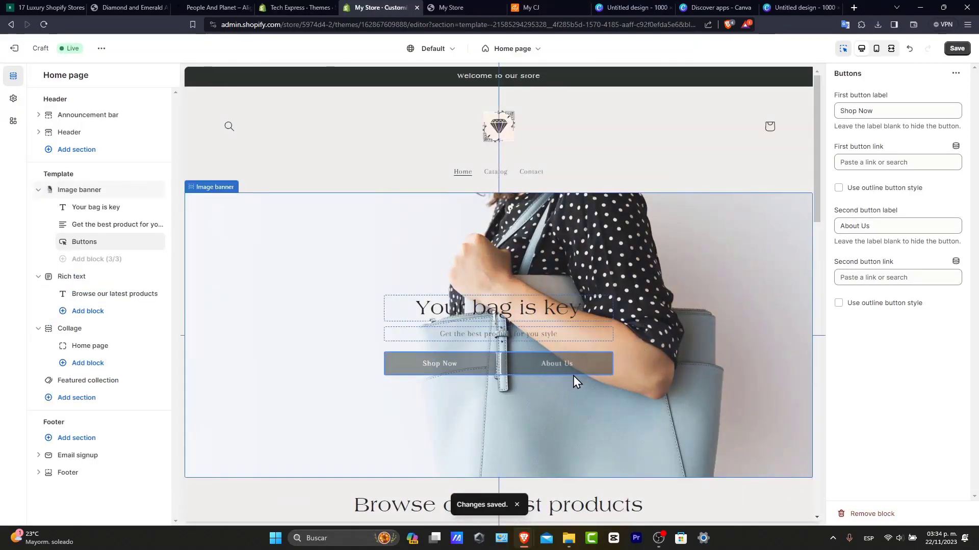
pyautogui.click(956, 50)
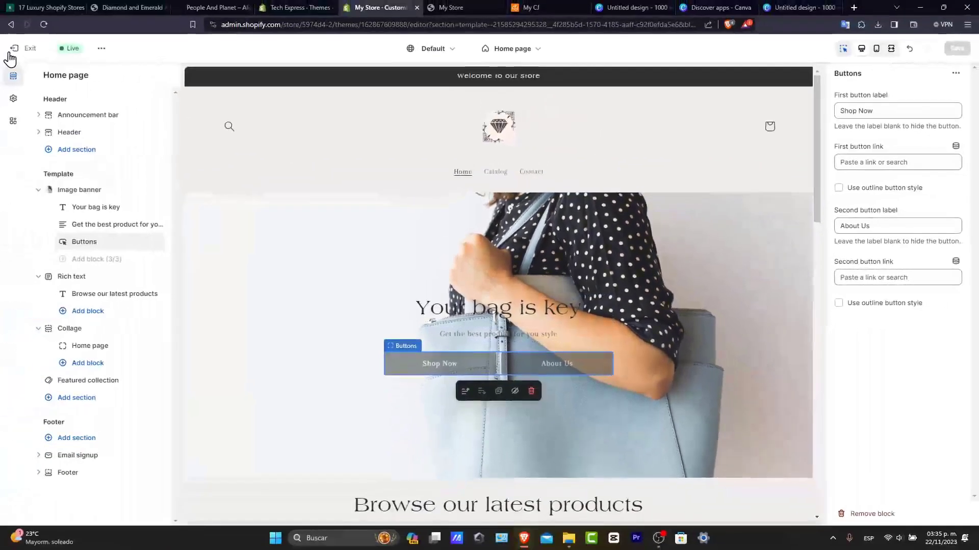
pyautogui.click(13, 48)
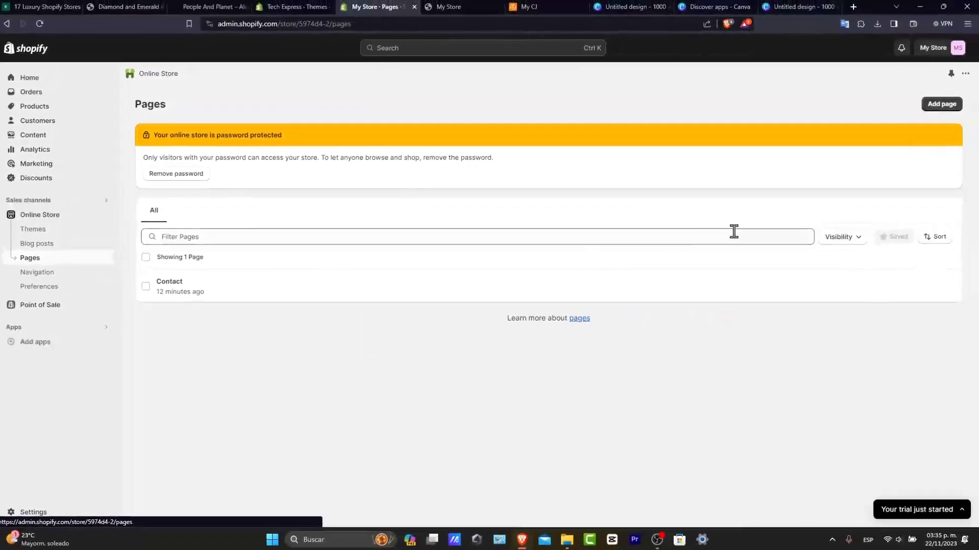
# - Create a new store page titled 'About Us' with no content and save it
pyautogui.click(931, 81)
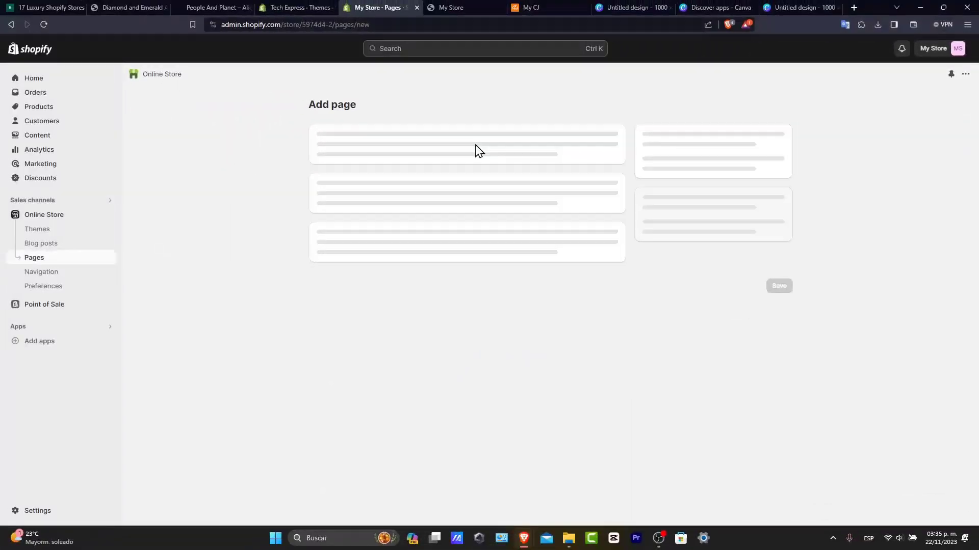
pyautogui.click(370, 158)
pyautogui.write('About Us')
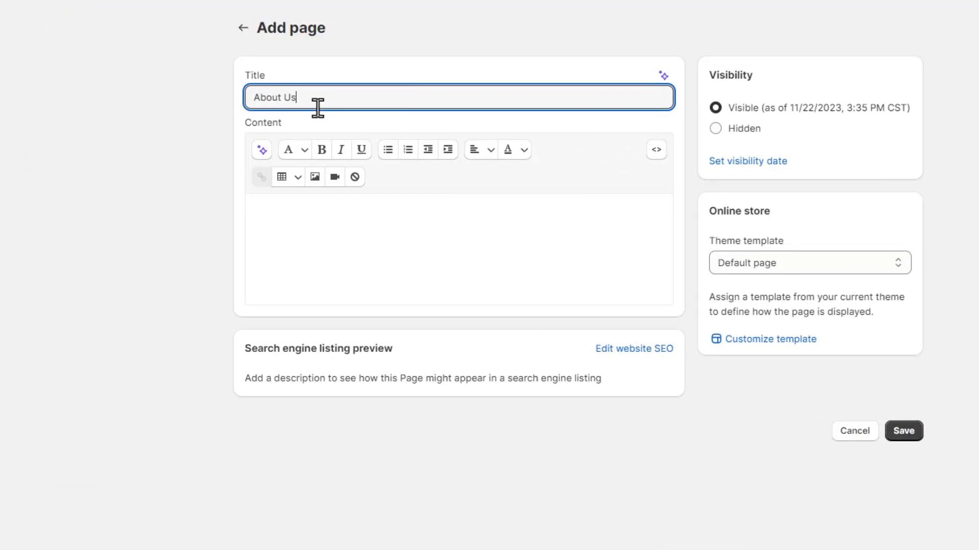
pyautogui.press('Return')
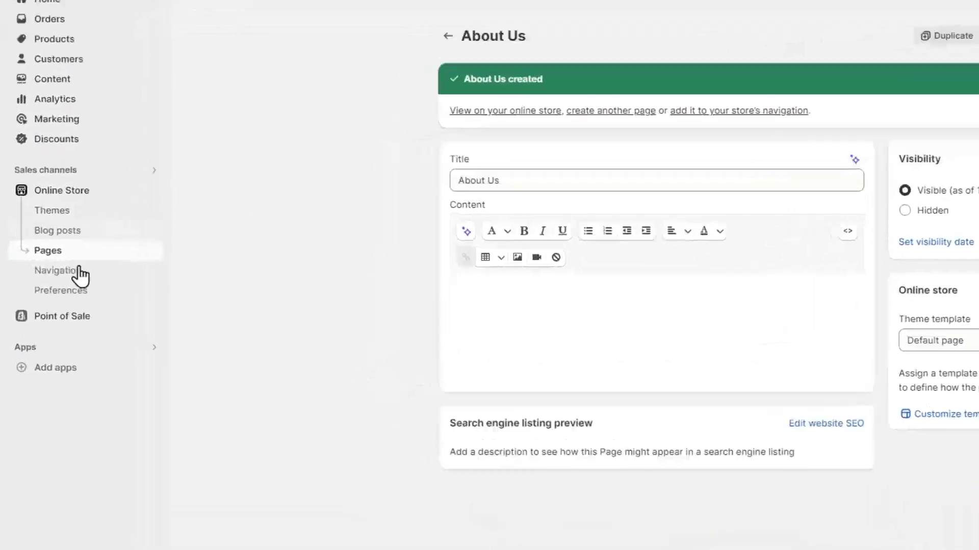
# - Add an 'About Us' item linking to the About Us page to the main menu and save it
pyautogui.click(56, 275)
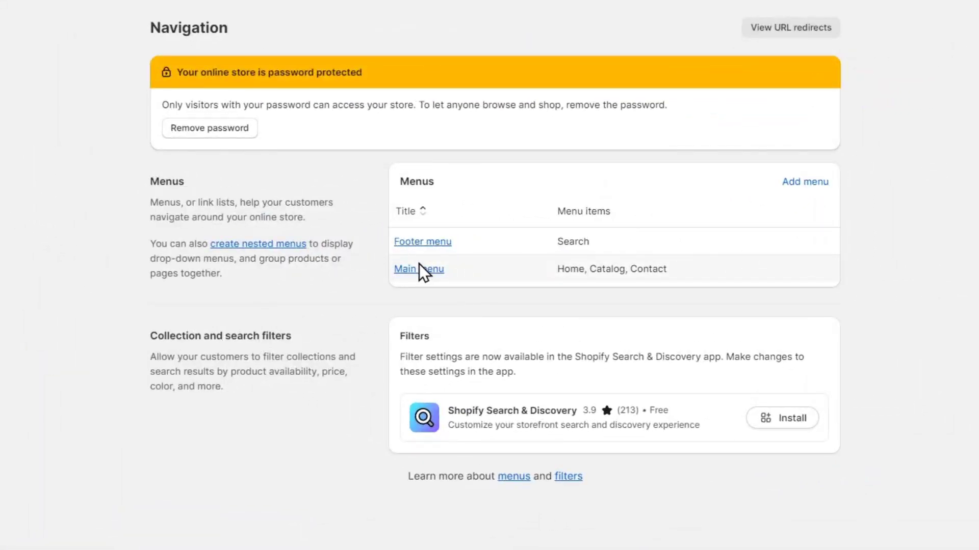
pyautogui.click(421, 268)
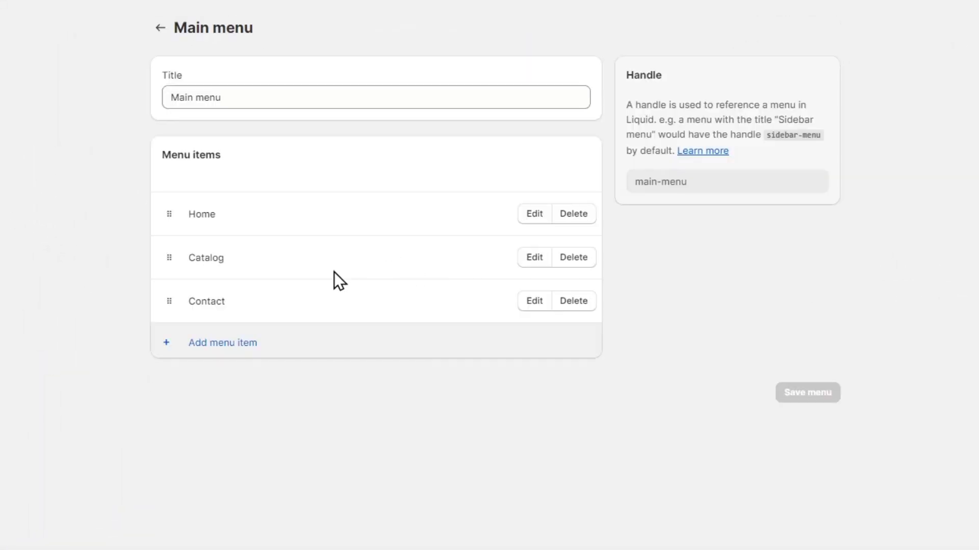
pyautogui.click(252, 348)
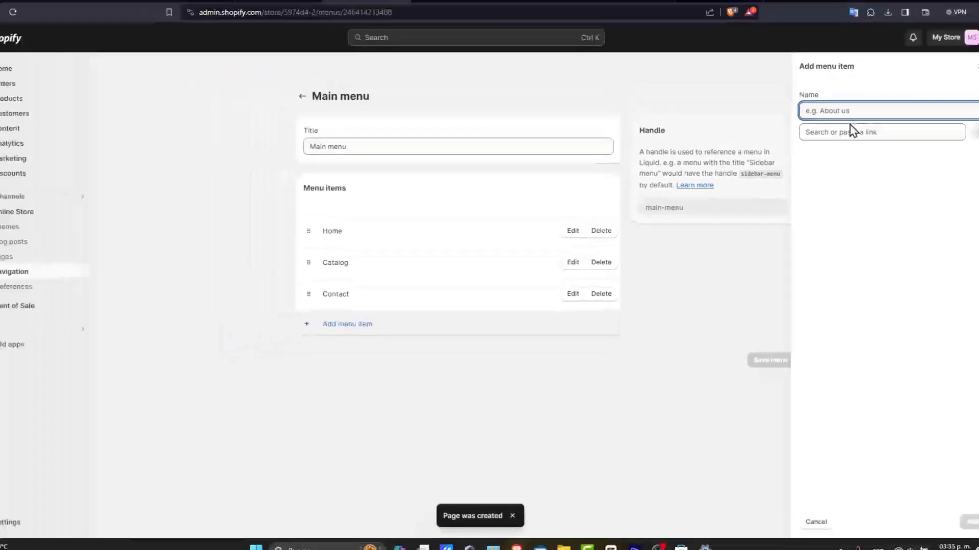
pyautogui.write('About Us')
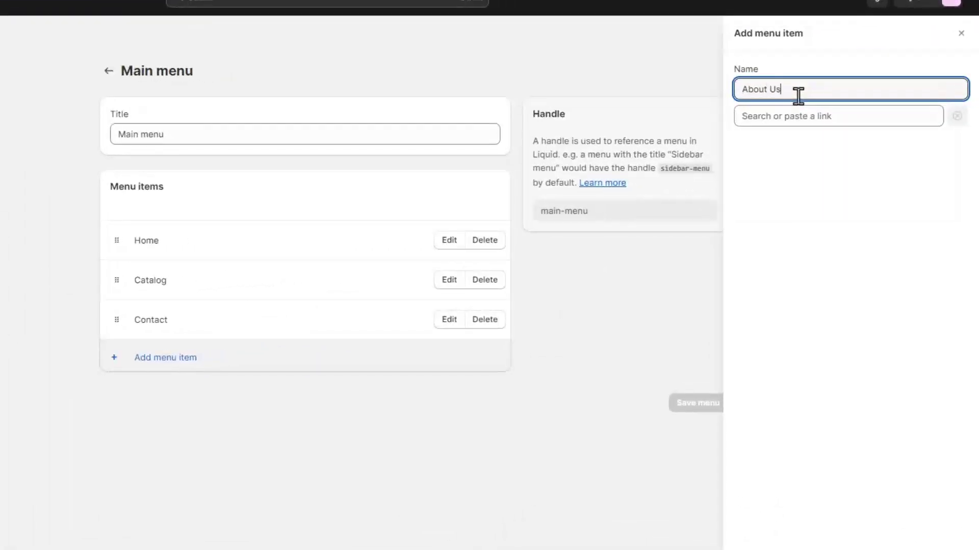
pyautogui.click(809, 114)
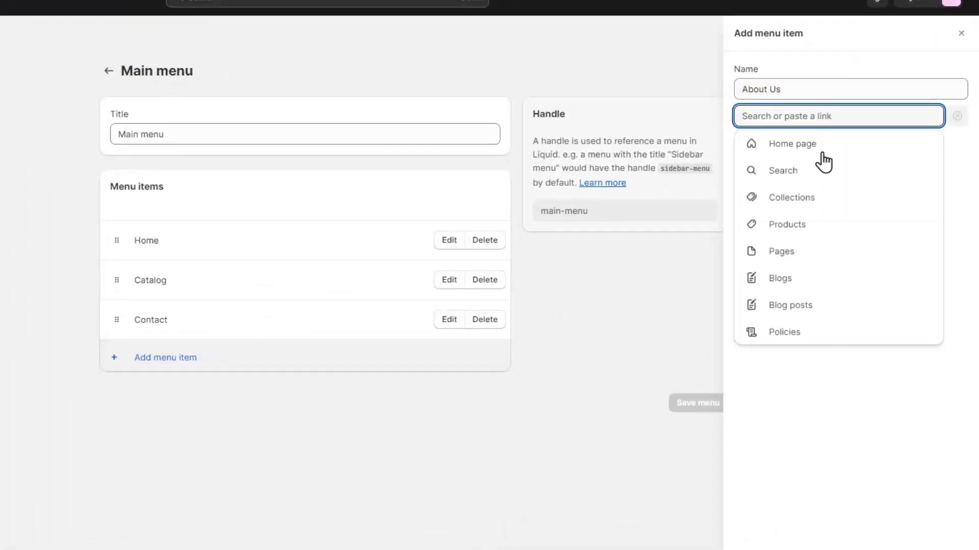
pyautogui.click(809, 249)
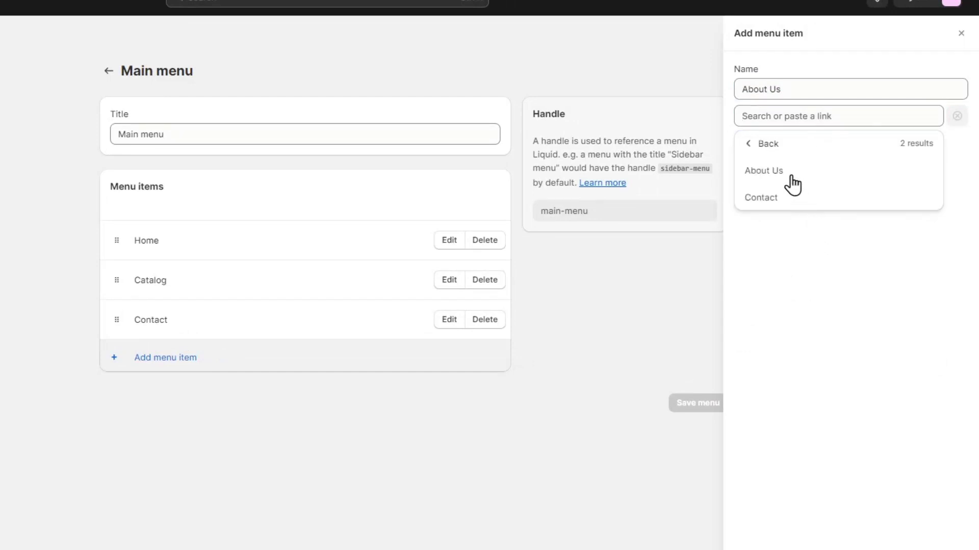
pyautogui.click(784, 175)
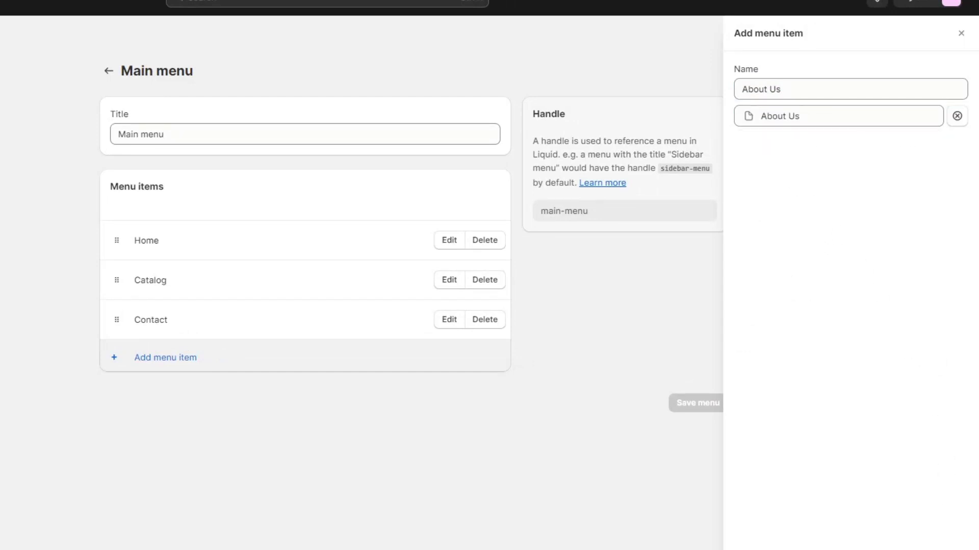
pyautogui.click(938, 505)
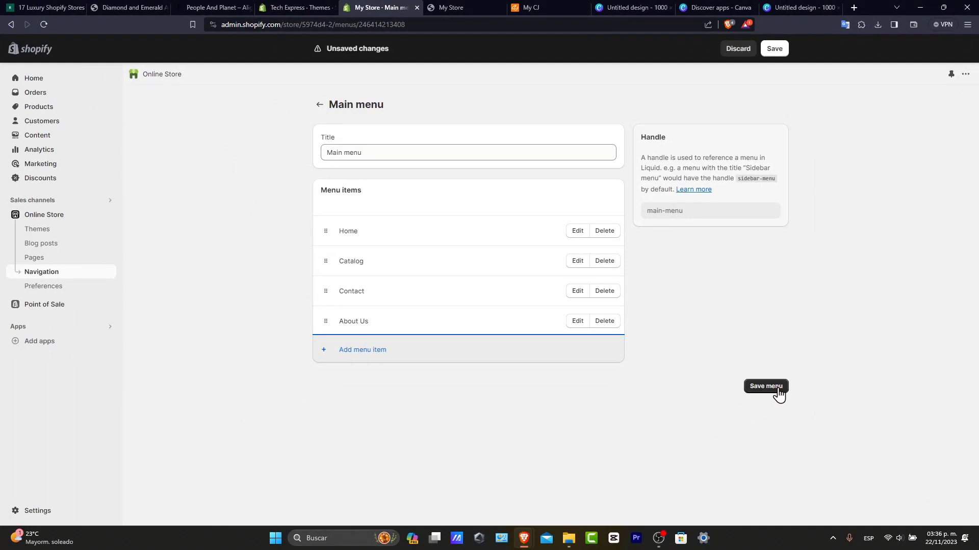
pyautogui.click(778, 390)
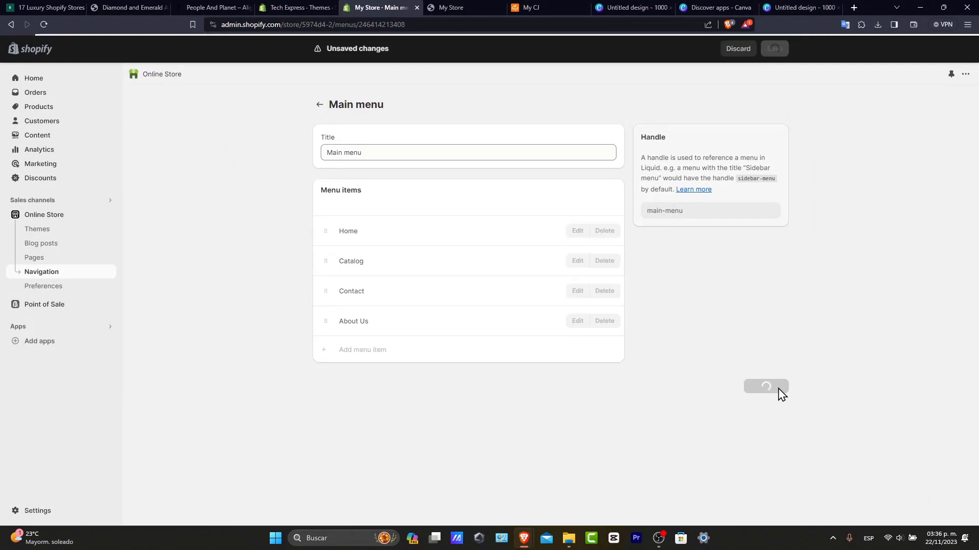
# - Open the About Us page in the Craft theme editor, then exit back to Themes
pyautogui.click(47, 229)
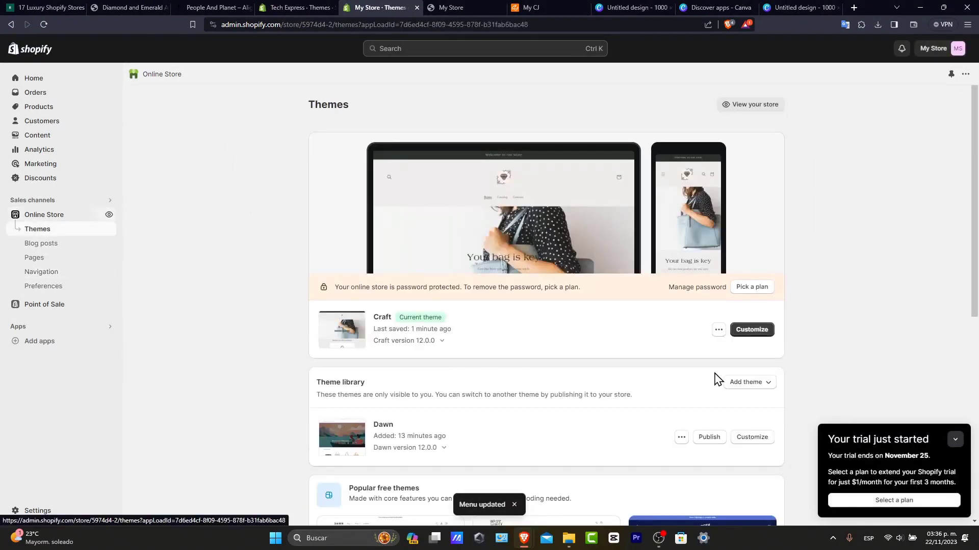
pyautogui.click(752, 330)
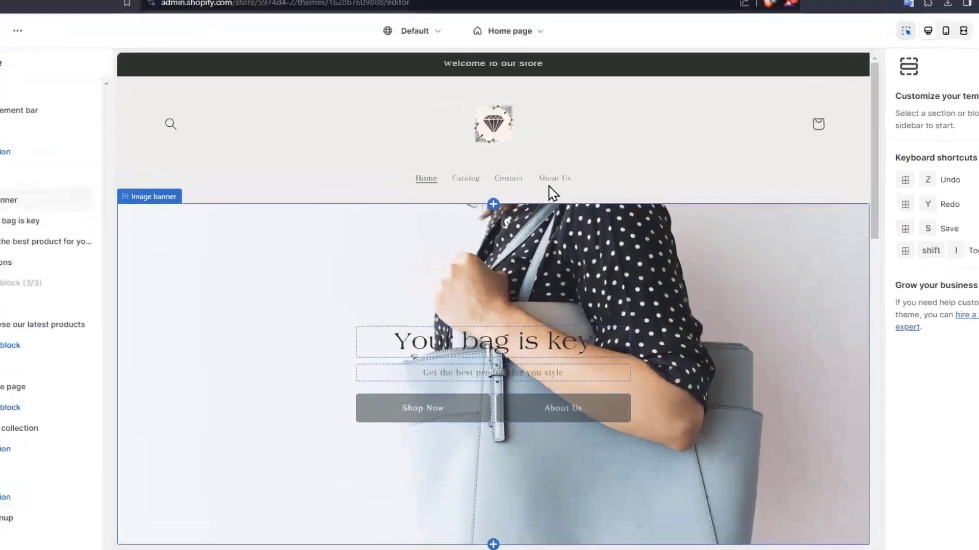
pyautogui.click(565, 190)
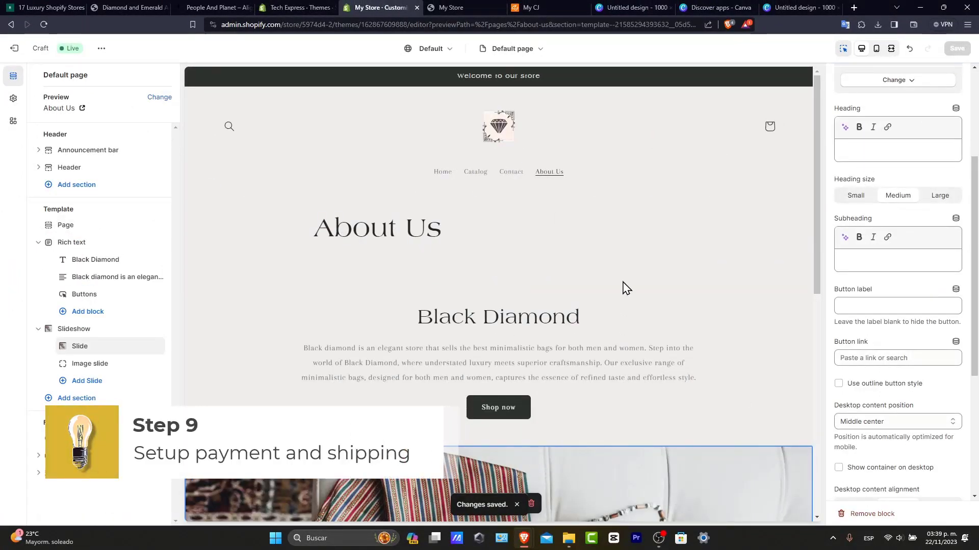
pyautogui.click(8, 51)
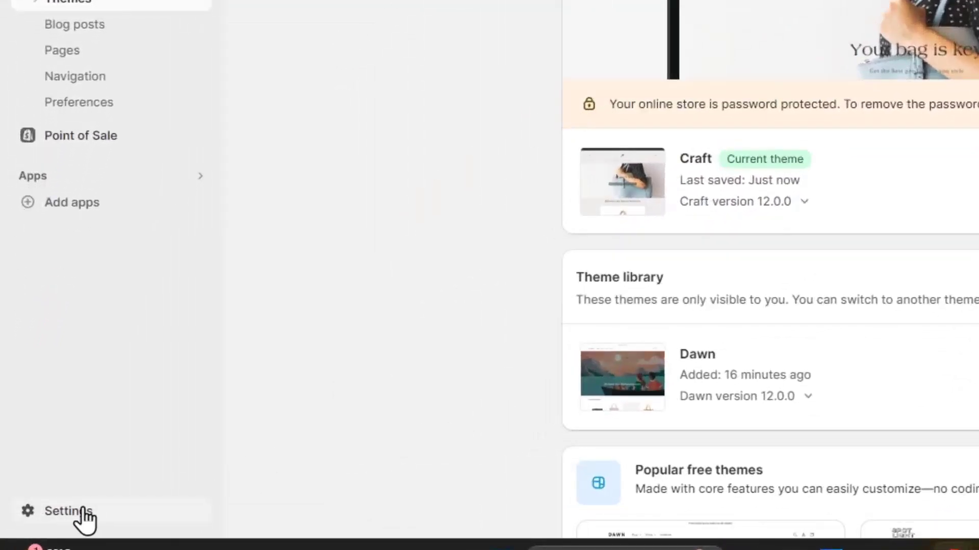
# - Add Visa and Mastercard as payment methods in the Payments settings
pyautogui.click(38, 510)
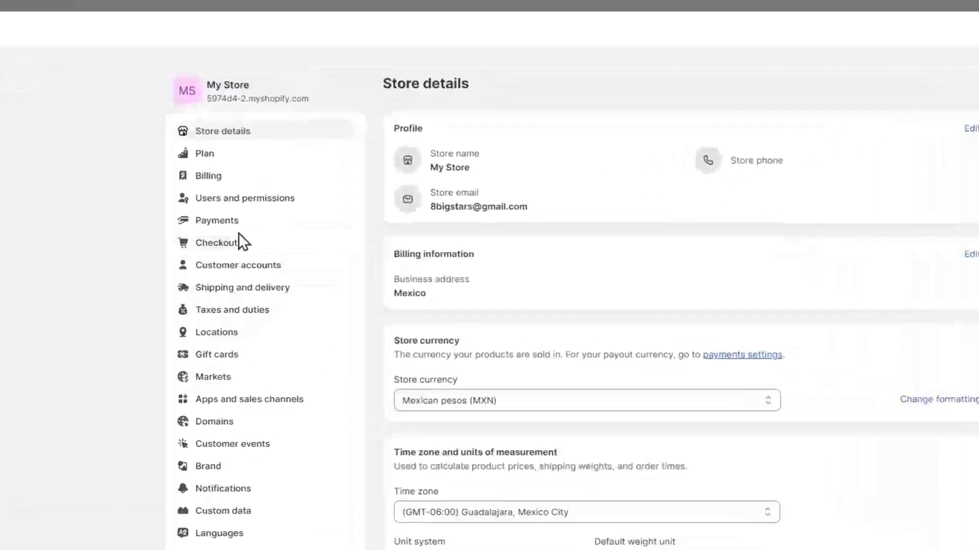
pyautogui.click(238, 221)
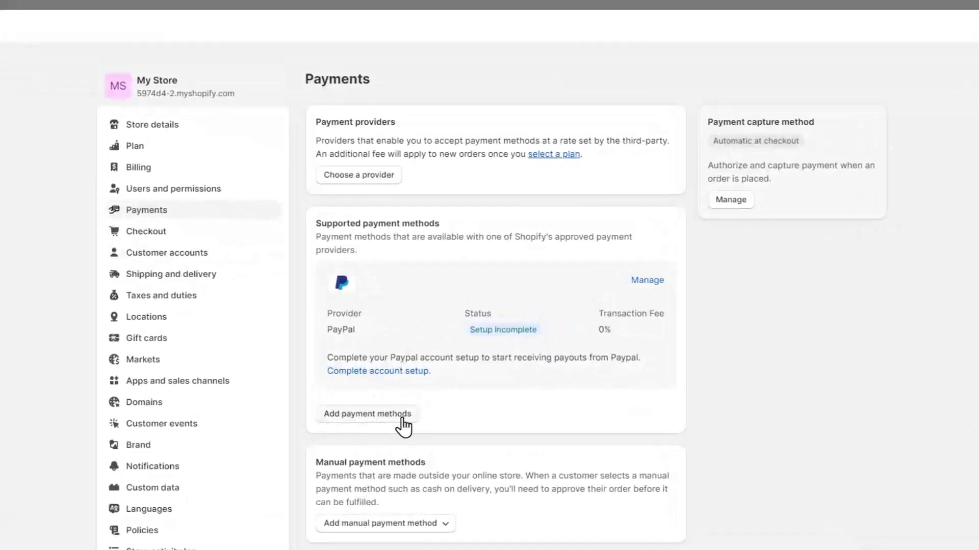
pyautogui.click(388, 414)
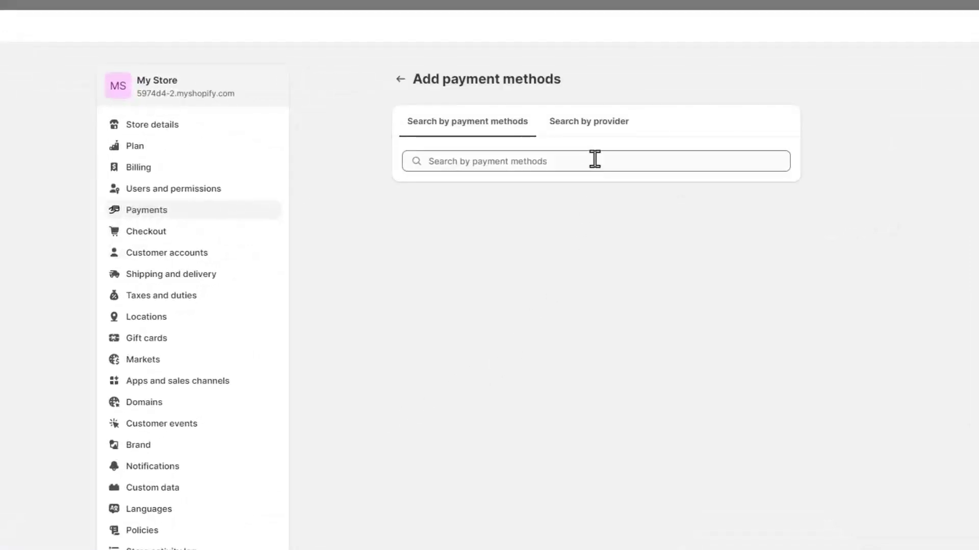
pyautogui.click(595, 159)
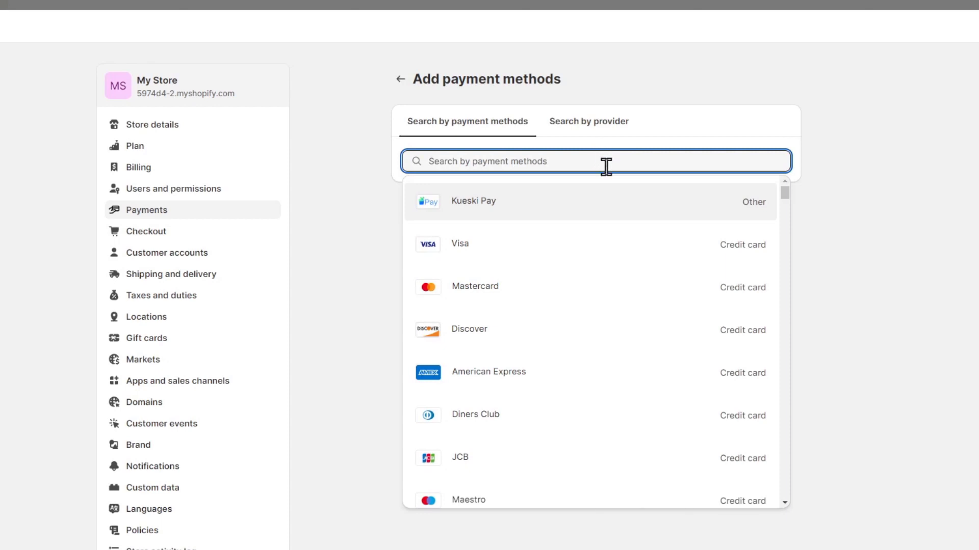
pyautogui.click(614, 247)
pyautogui.click(613, 310)
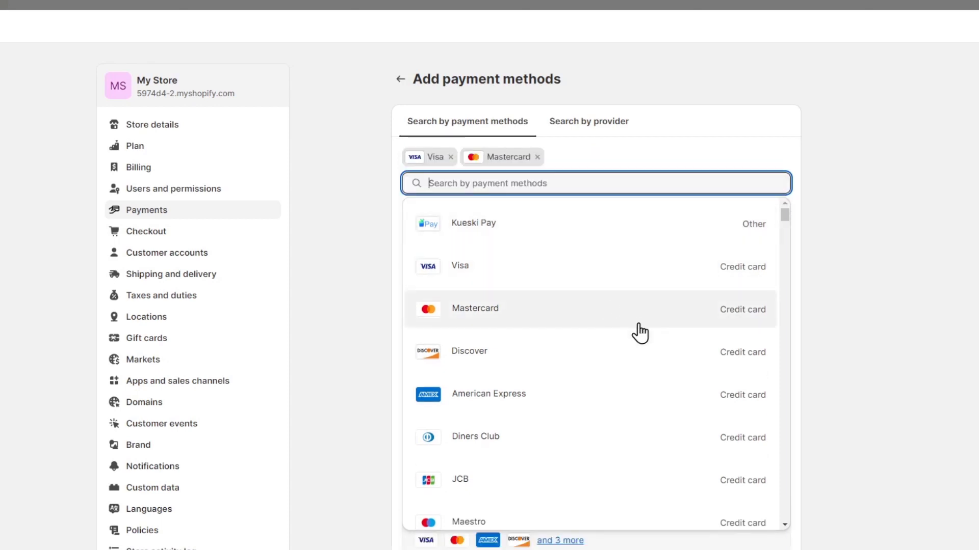
# - Review the Shipping and delivery settings
pyautogui.scroll(-5, 640, 333)
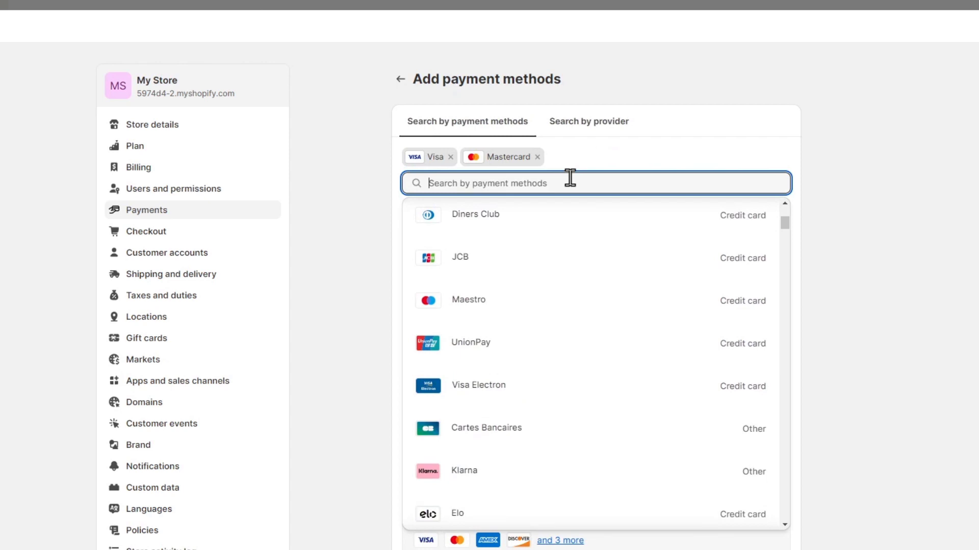
pyautogui.write('ap')
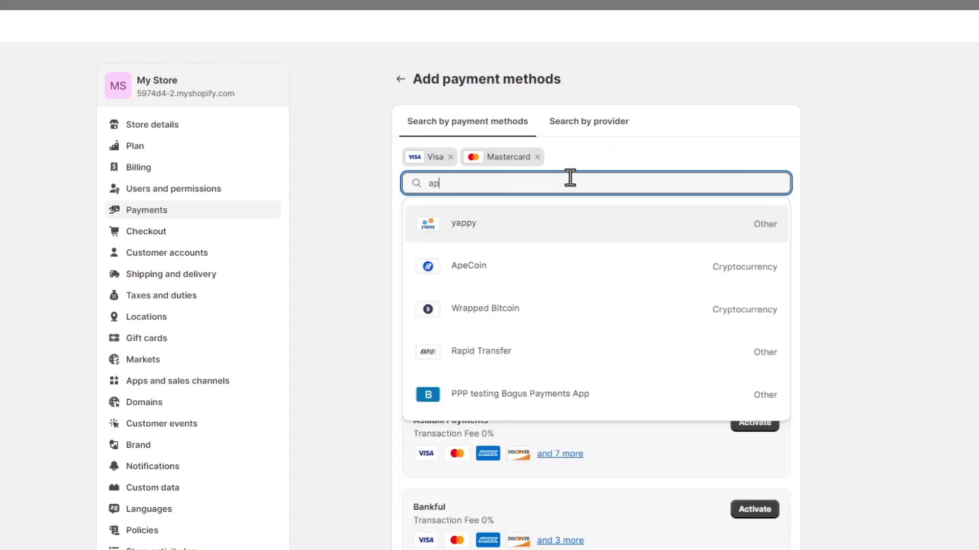
pyautogui.click(240, 278)
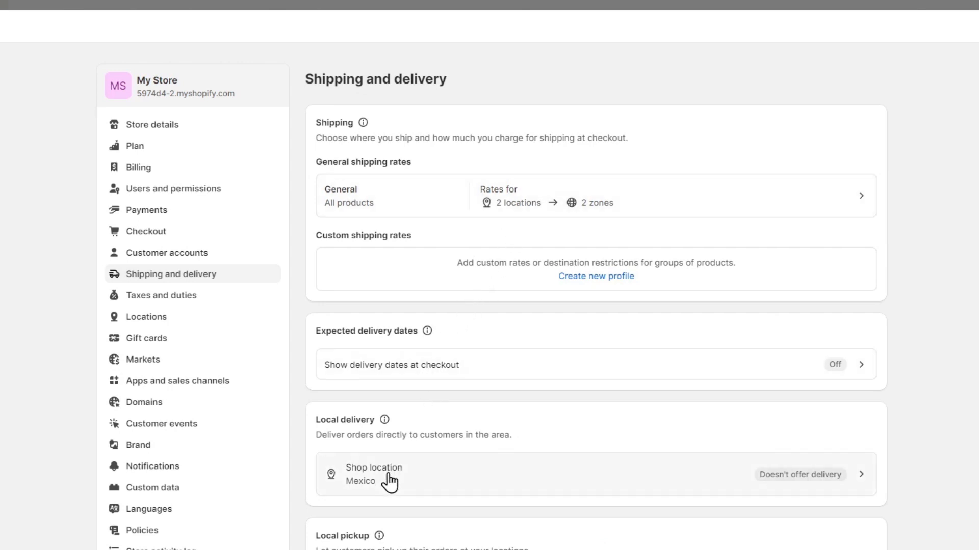
pyautogui.scroll(-4, 428, 491)
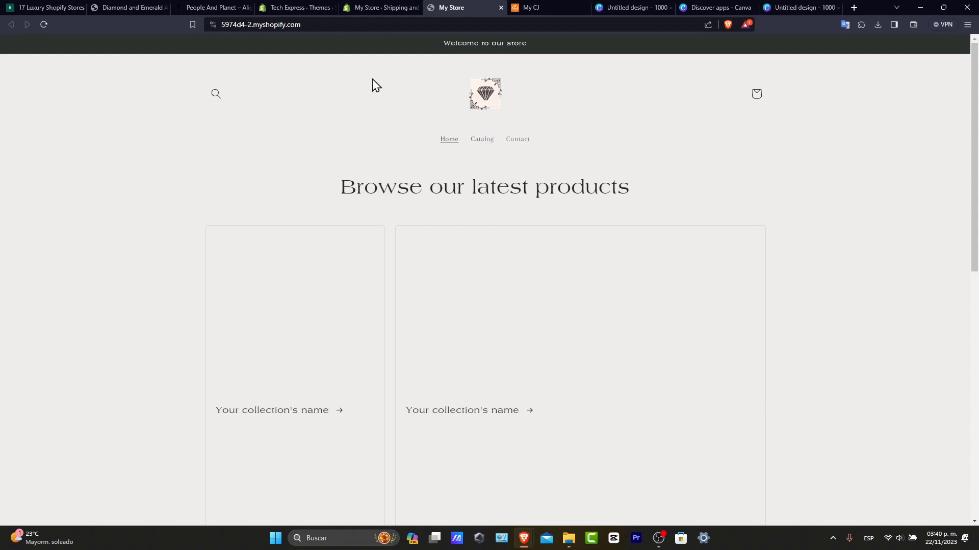
# - Reload the storefront, then open the live store from the admin Themes page
pyautogui.click(44, 25)
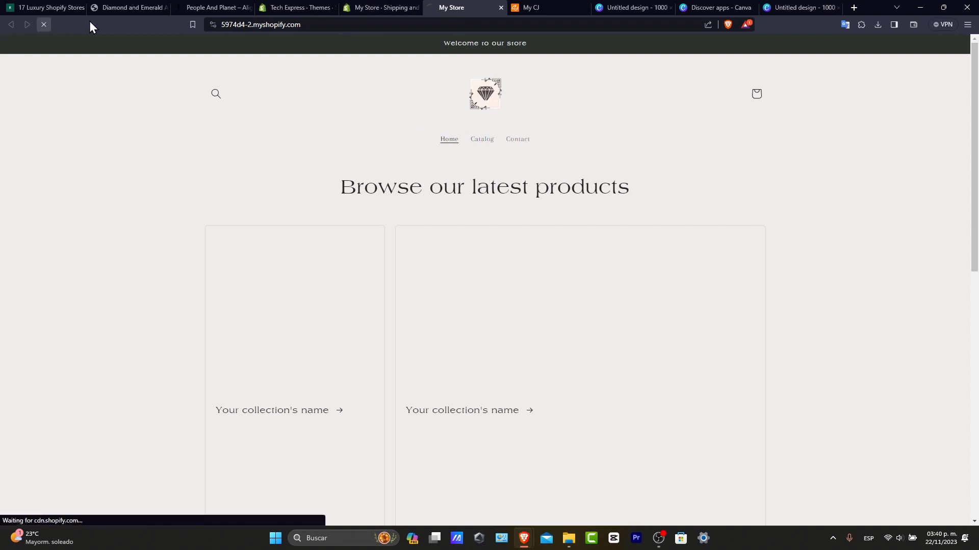
pyautogui.click(280, 8)
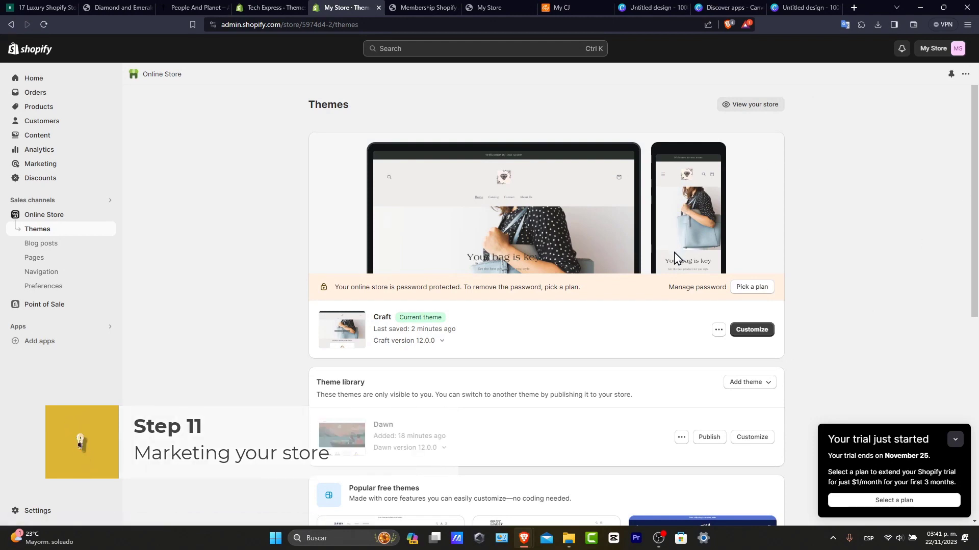
pyautogui.click(766, 104)
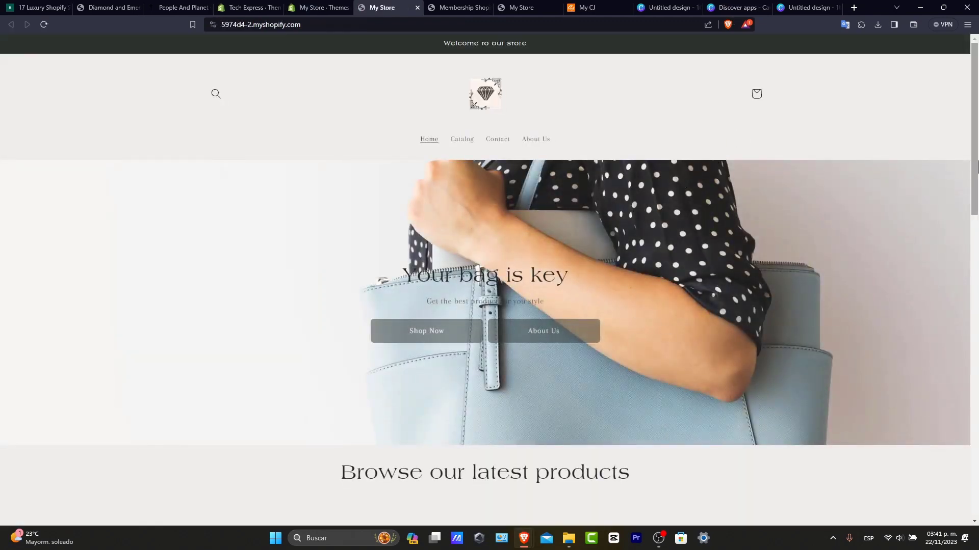
# - Browse the live store's Home and Contact pages, then return to the admin Themes page
pyautogui.scroll(-2, 976, 255)
pyautogui.scroll(2, 977, 138)
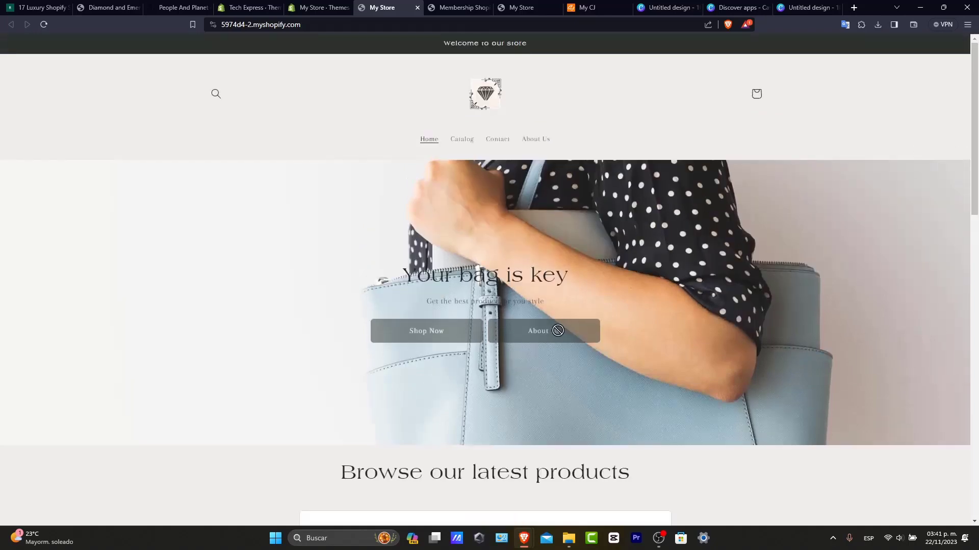
pyautogui.scroll(-3, 632, 298)
pyautogui.scroll(-3, 631, 300)
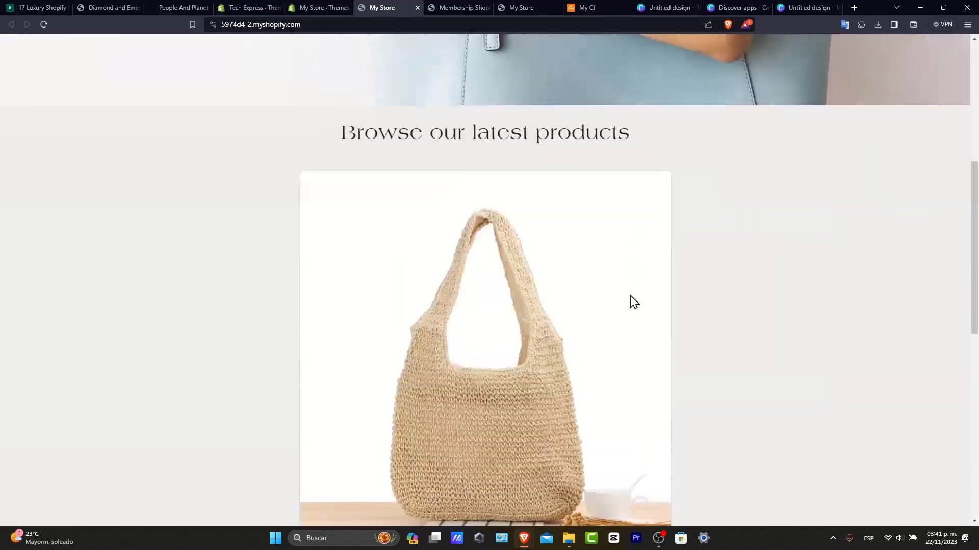
pyautogui.scroll(-2, 631, 301)
pyautogui.scroll(-5, 631, 302)
pyautogui.scroll(-3, 630, 301)
pyautogui.scroll(5, 631, 301)
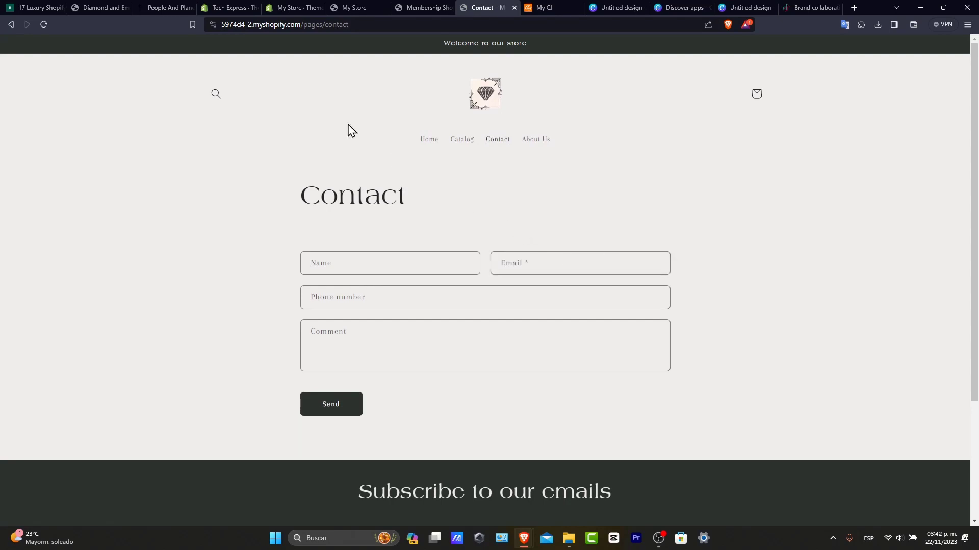
pyautogui.click(224, 7)
pyautogui.click(281, 6)
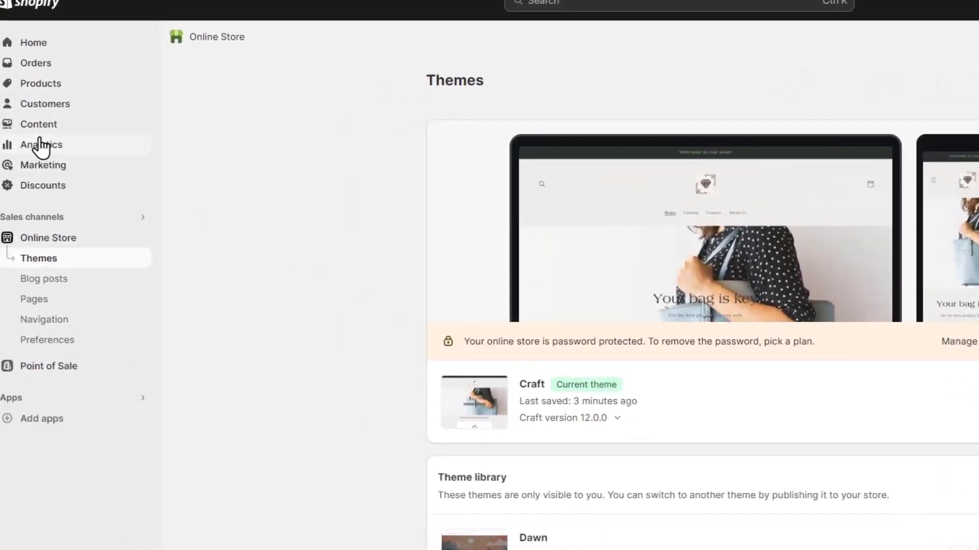
# - Review the Analytics dashboard showing zero sales, sessions, orders and customers for Nov 14–20, 2023
pyautogui.click(40, 149)
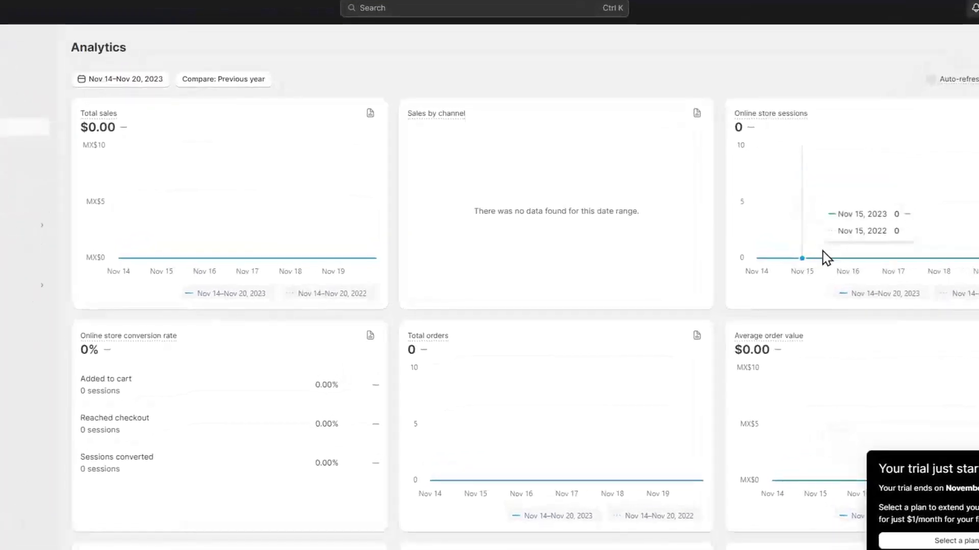
pyautogui.scroll(-7, 823, 258)
pyautogui.scroll(-6, 823, 265)
pyautogui.scroll(-6, 826, 270)
pyautogui.scroll(-3, 828, 274)
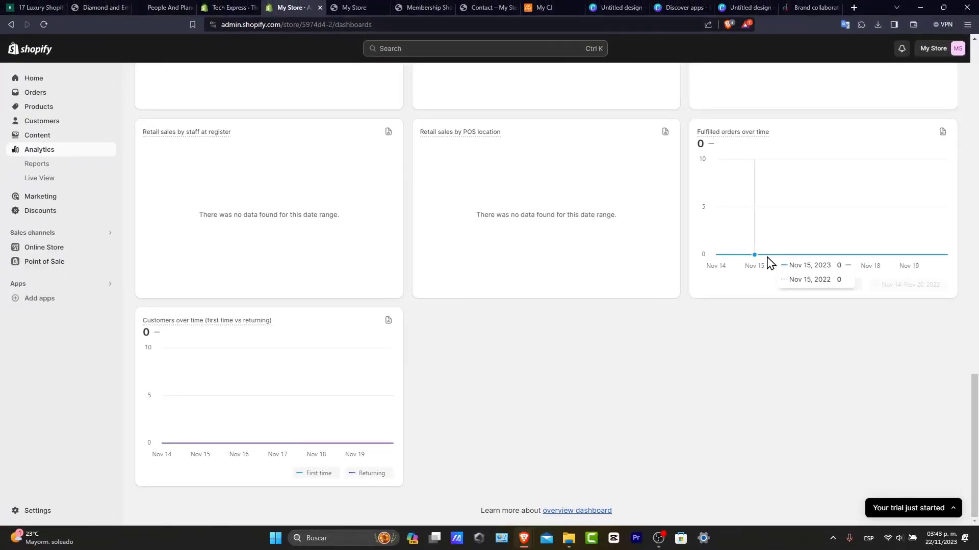
pyautogui.click(346, 7)
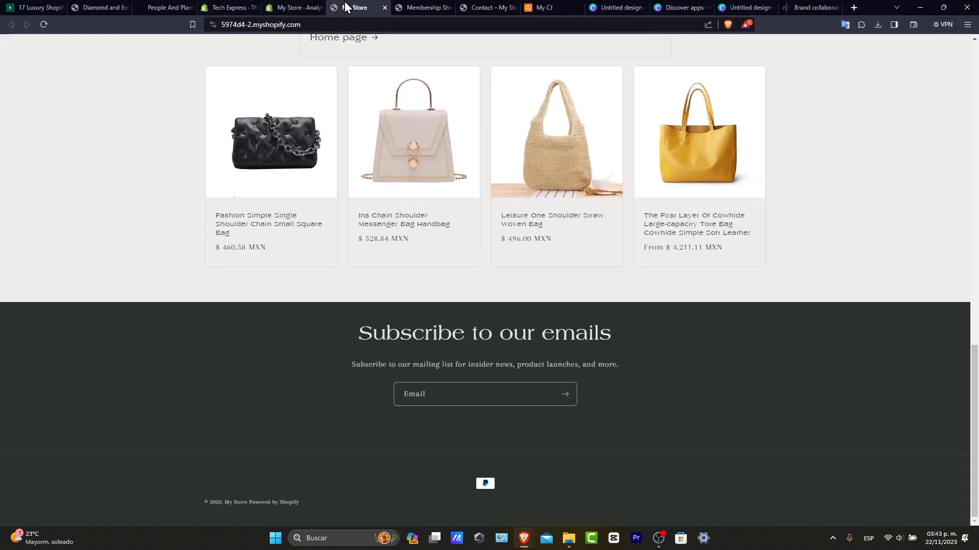
pyautogui.scroll(15, 586, 184)
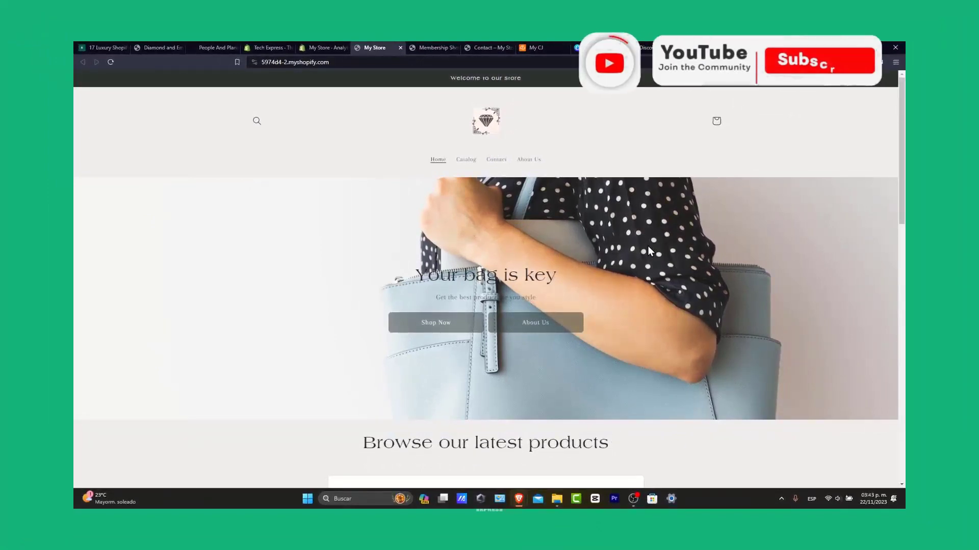
pyautogui.scroll(-2, 673, 327)
pyautogui.scroll(-4, 674, 326)
pyautogui.scroll(-3, 674, 326)
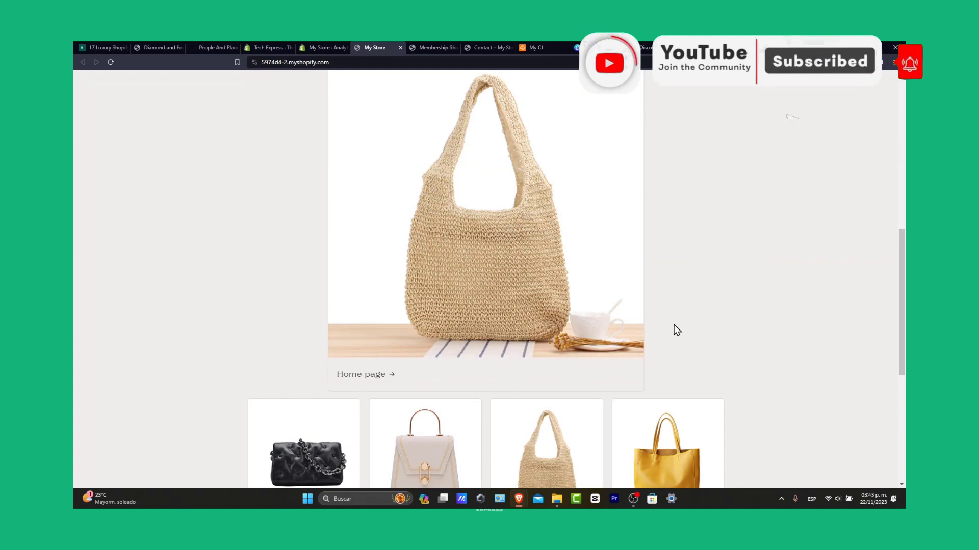
pyautogui.scroll(10, 676, 330)
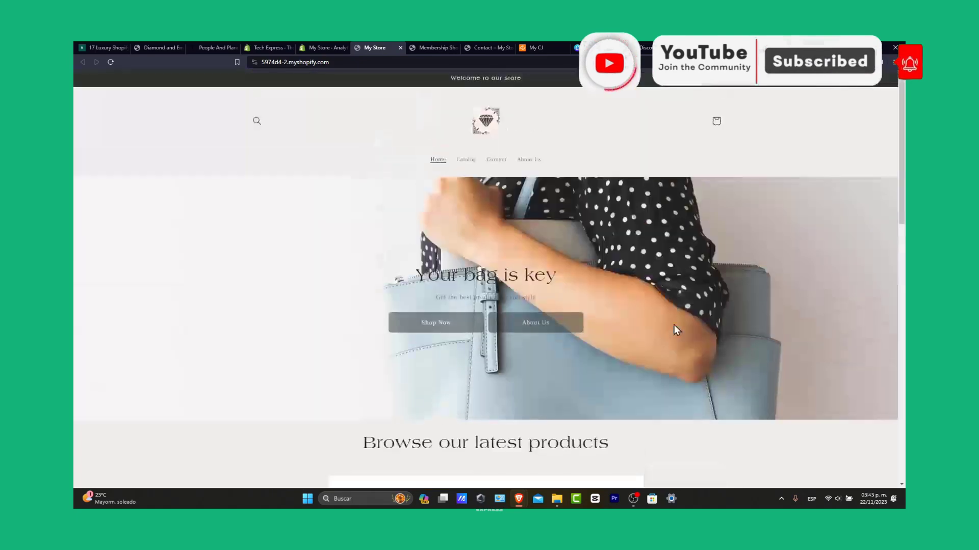
pyautogui.click(496, 161)
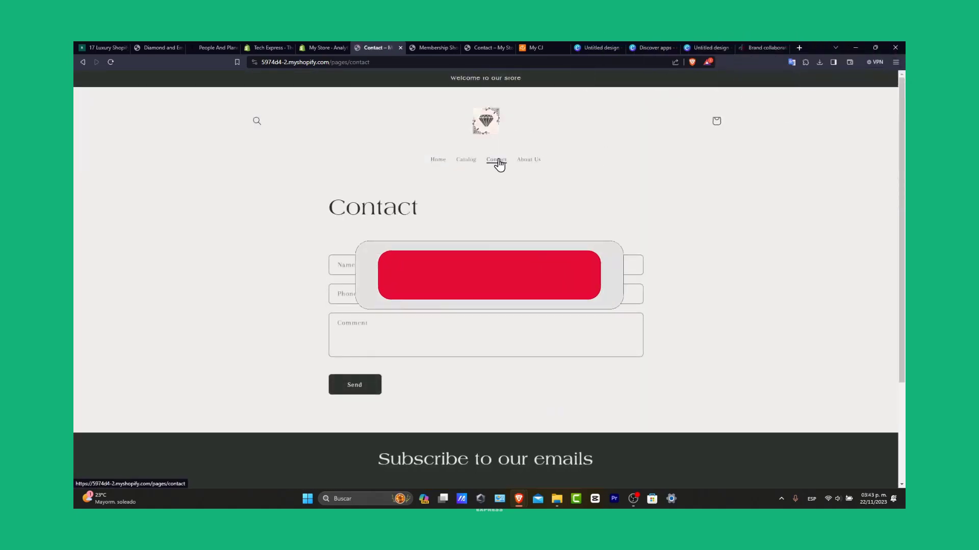
pyautogui.click(465, 160)
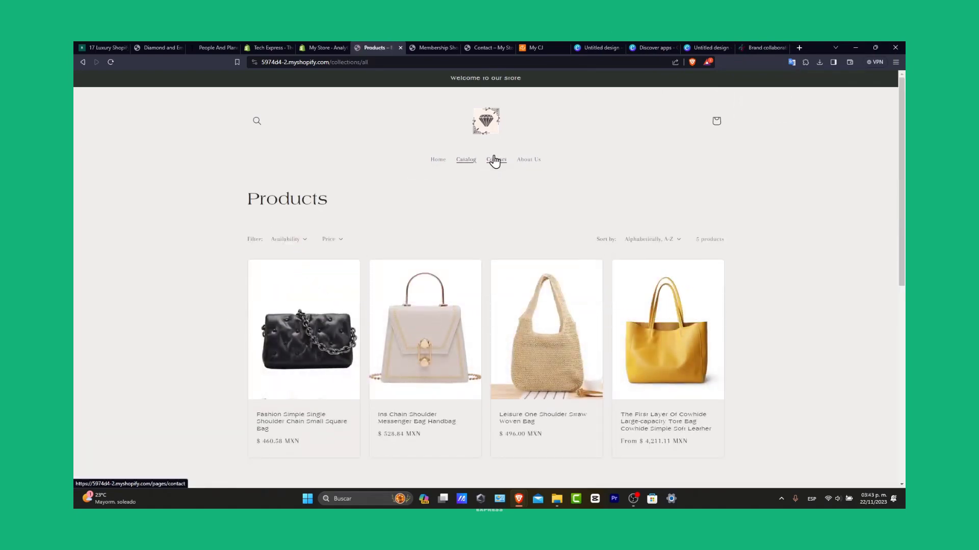
pyautogui.click(439, 162)
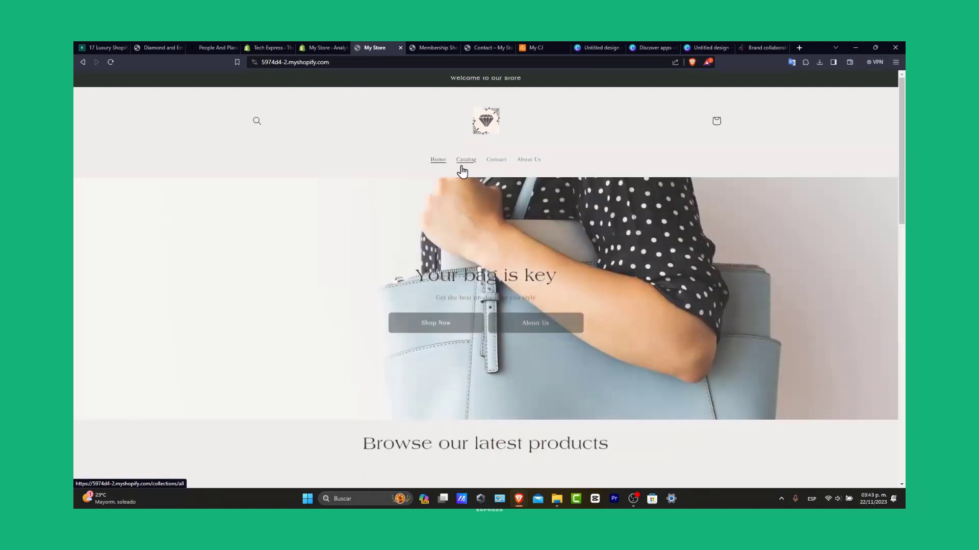
pyautogui.scroll(-3, 743, 275)
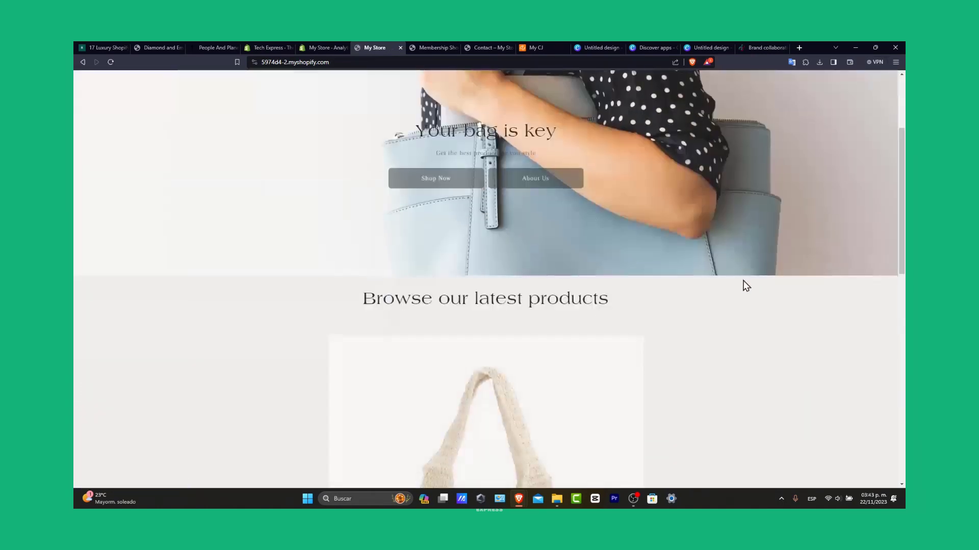